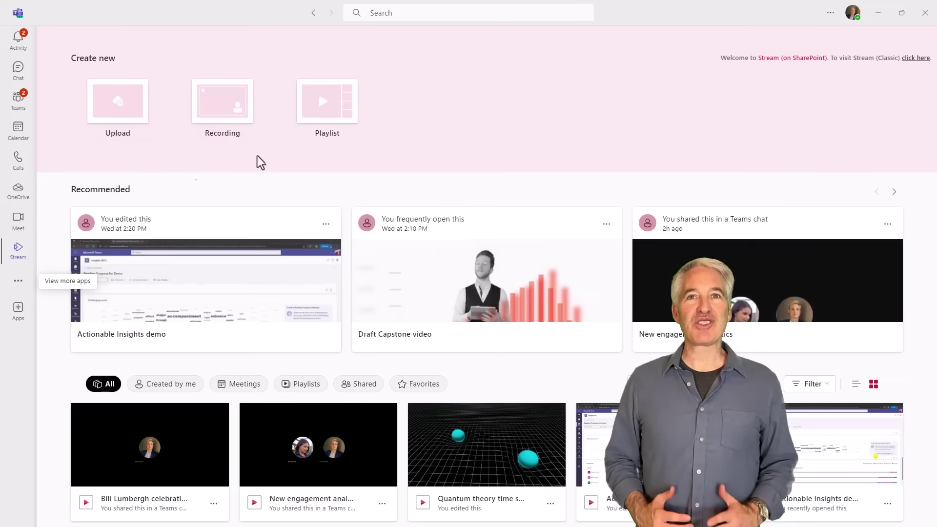
Filter the Stream app to videos Created by me, then go to the Product team's General channel
scroll(403, 265, "down", 4)
left_click(175, 204)
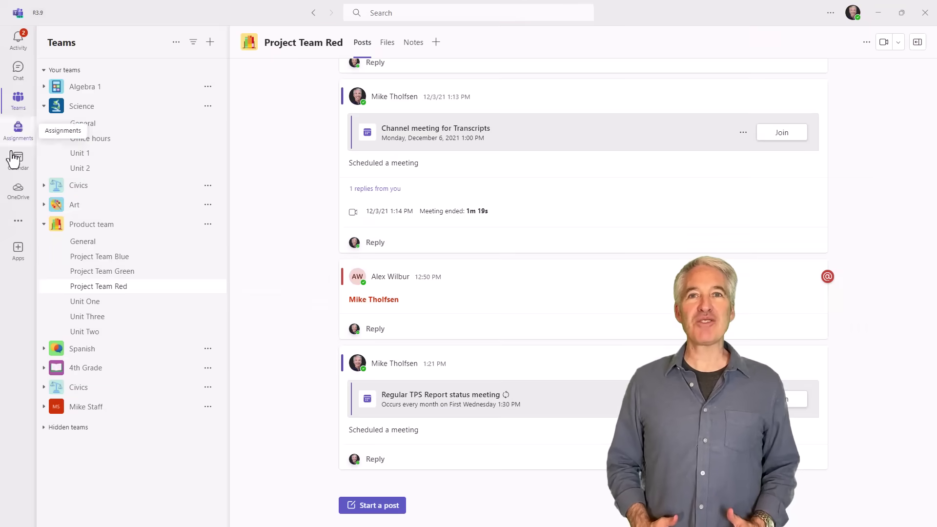
left_click(27, 195)
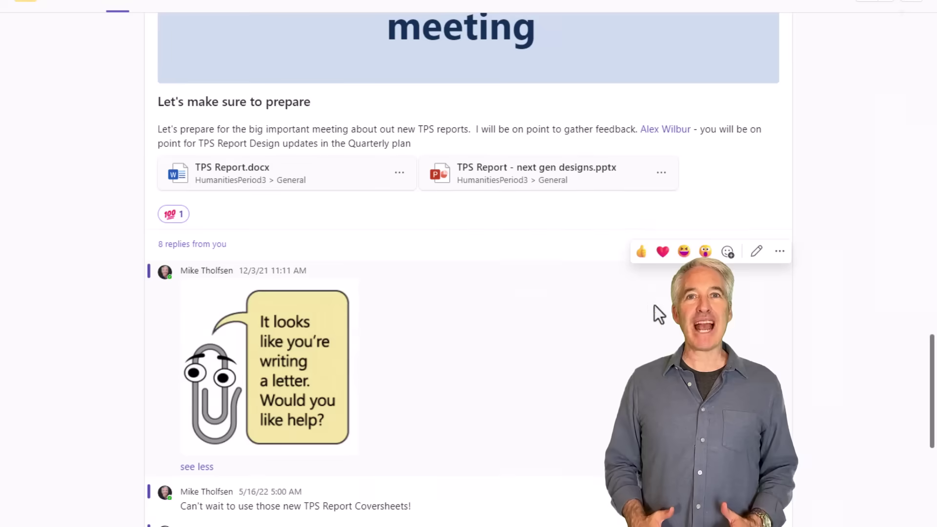
Open a message's reactions, start customizing the defaults and remove one default reaction
left_click(727, 252)
left_click(815, 16)
left_click(274, 268)
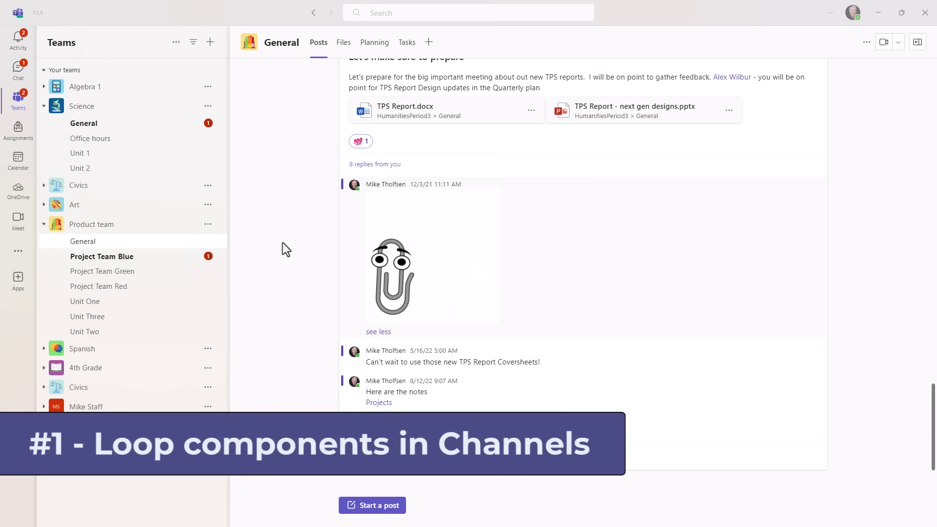
Start a channel post with the subject 'My collaborative Loop component' and choose Collaborate with Loop
left_click(388, 498)
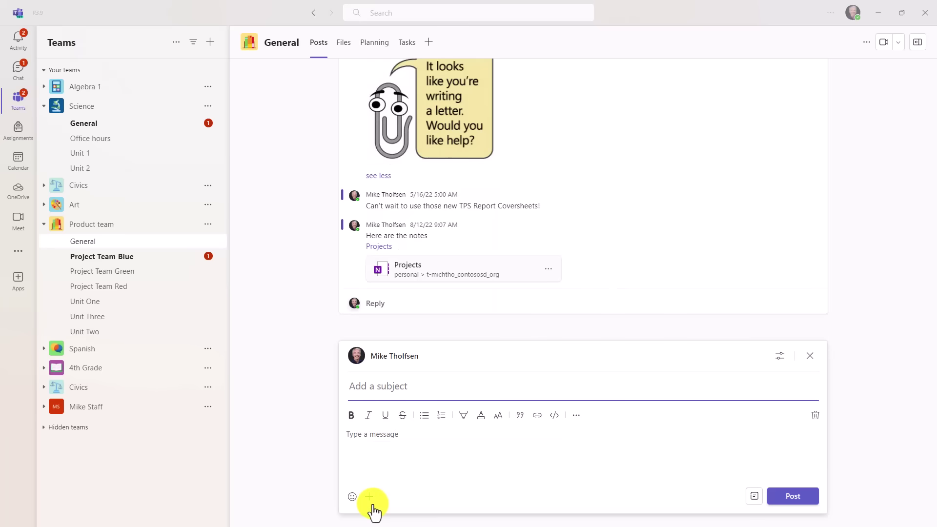
left_click(382, 386)
type("My collaborative Loop component")
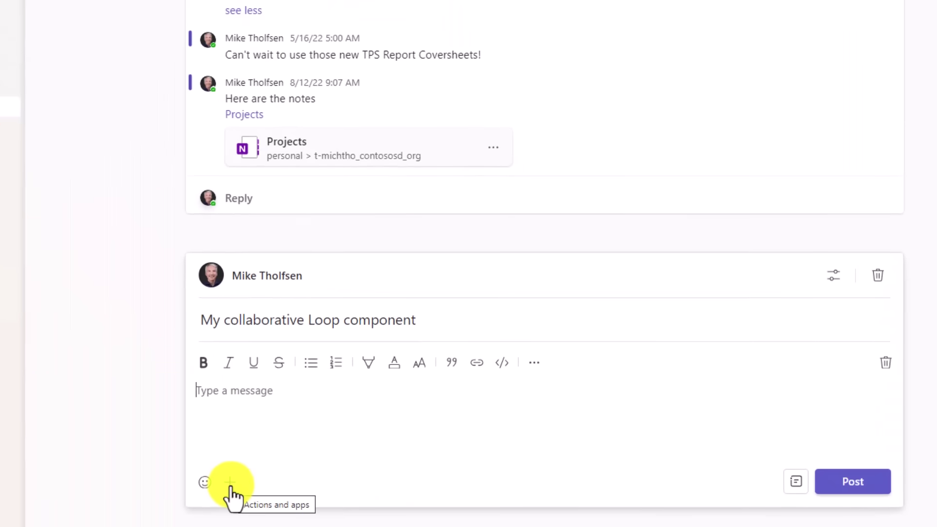
left_click(291, 489)
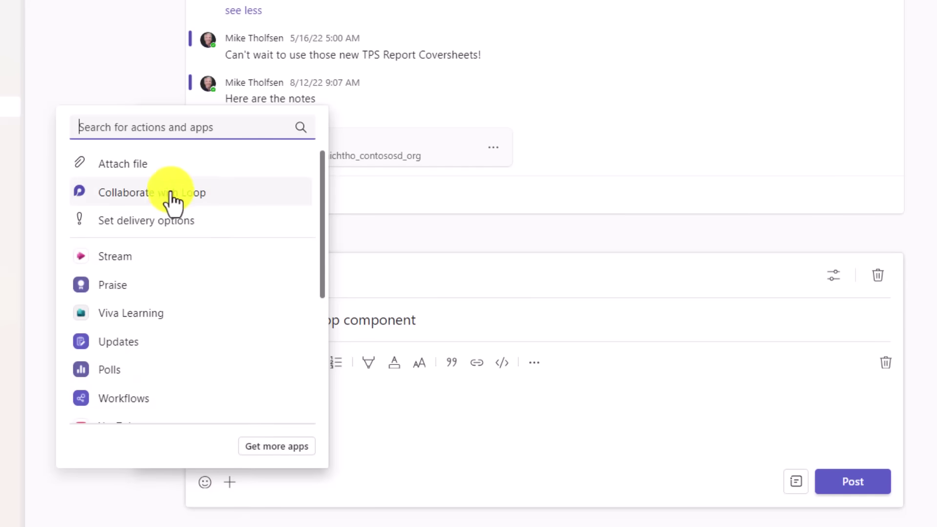
left_click(233, 201)
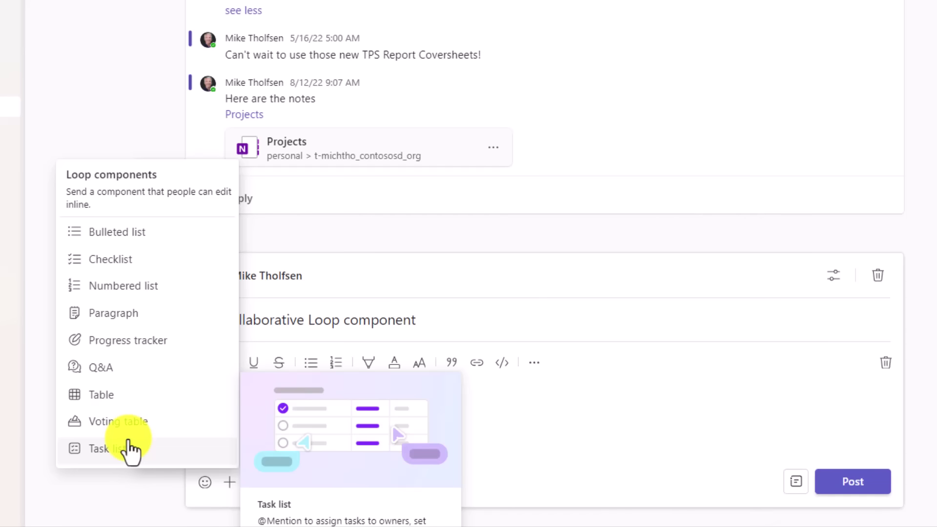
Insert a Loop task list titled 'TPS Report Planning Task list', add a task row, and post it
left_click(112, 449)
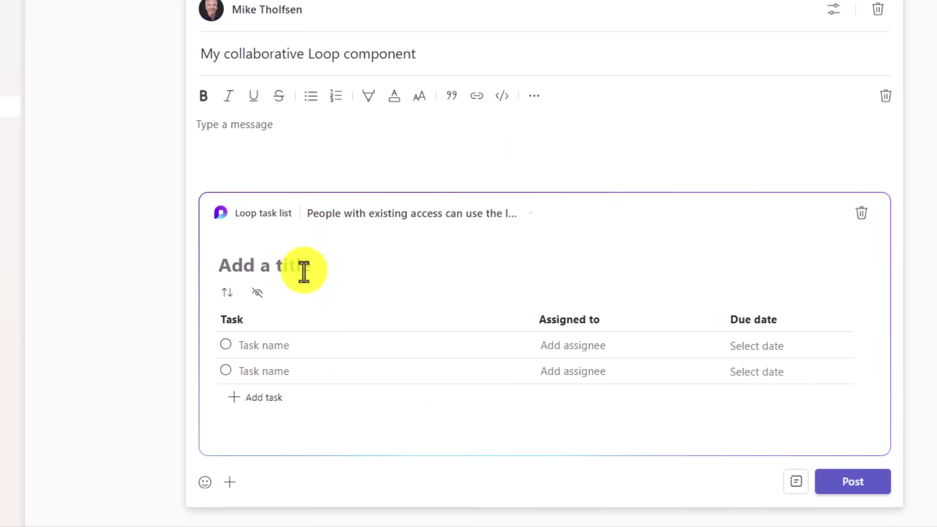
type("TPS Report Planning Task list")
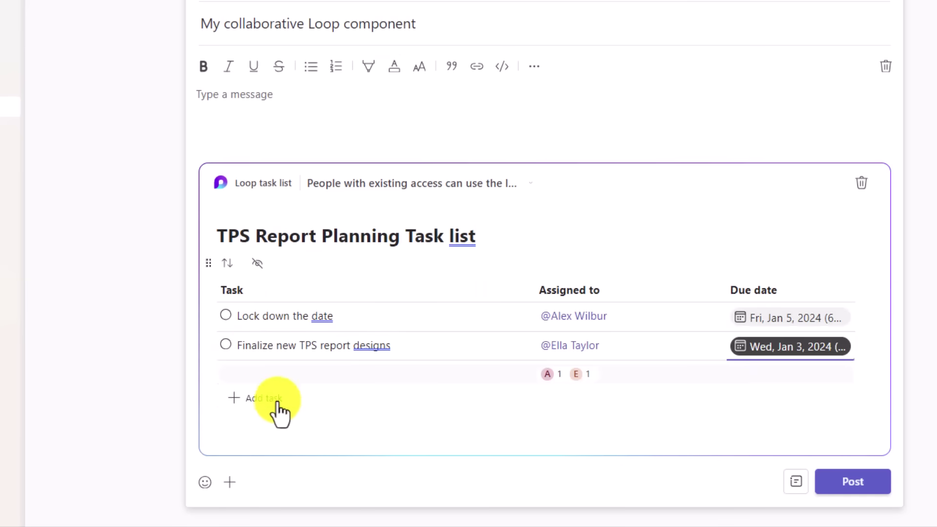
left_click(272, 400)
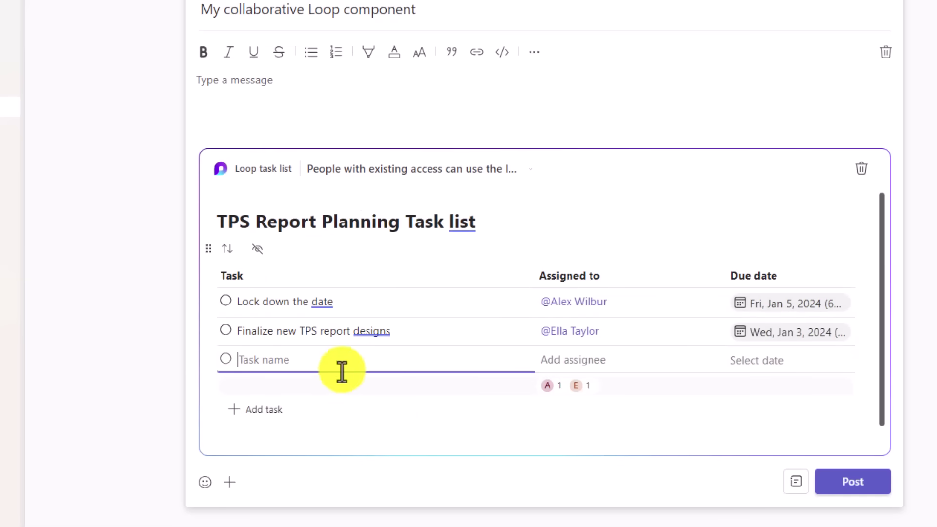
mouse_move(578, 387)
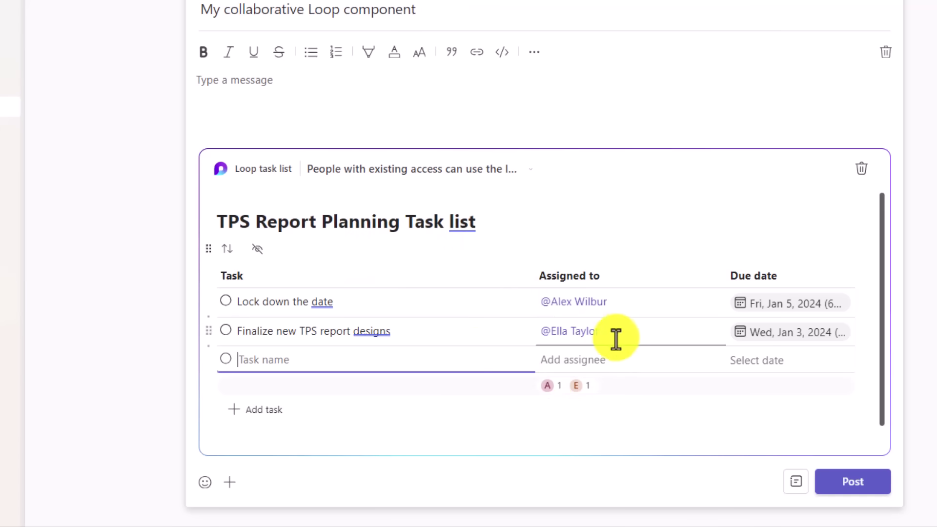
left_click(855, 483)
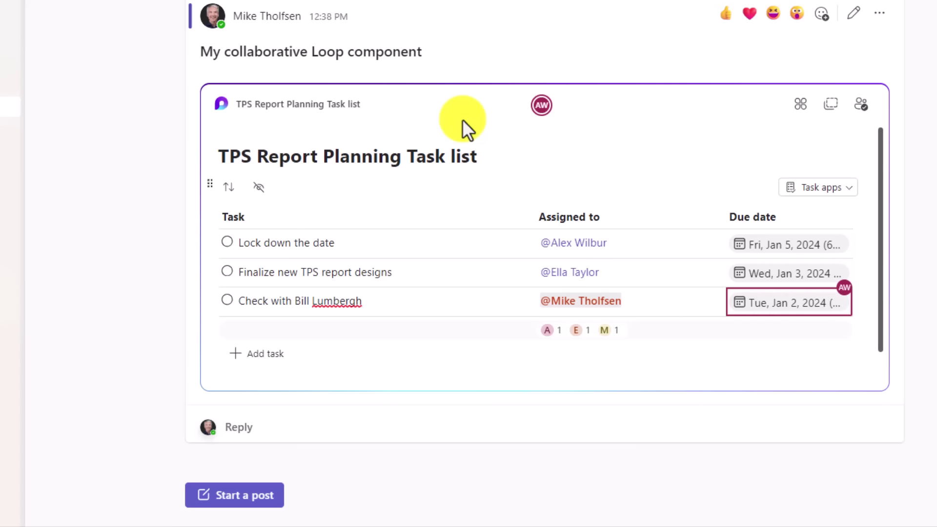
Copy the posted TPS Report Planning Task list Loop component
left_click(831, 105)
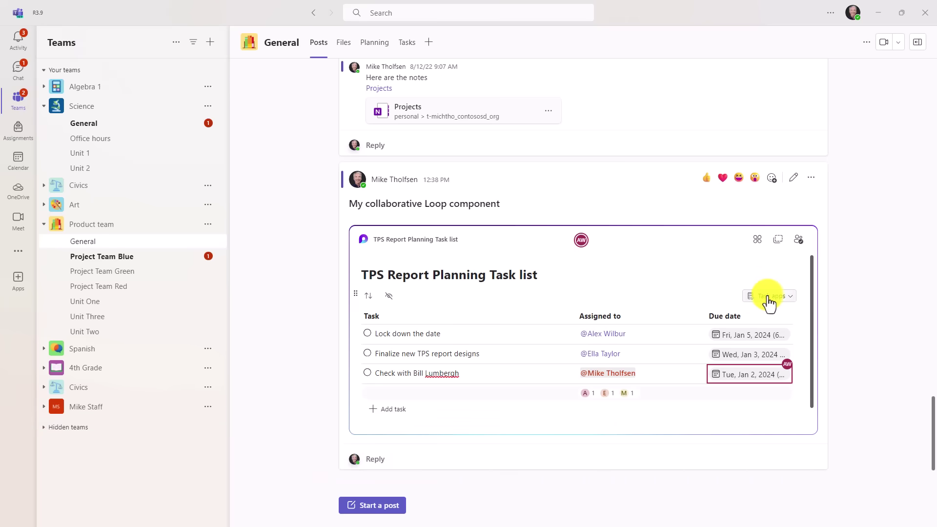
Open the task list's tasks in Planner, then open them in To Do
left_click(790, 299)
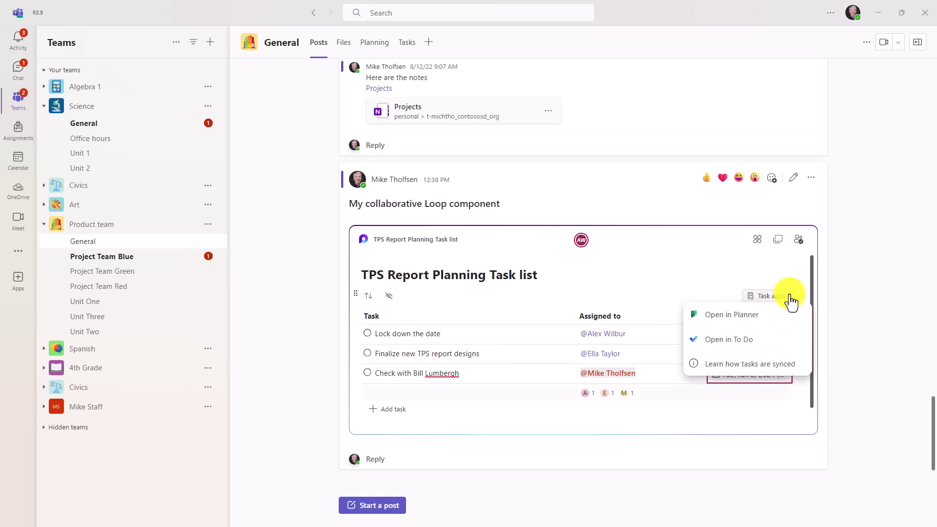
left_click(728, 318)
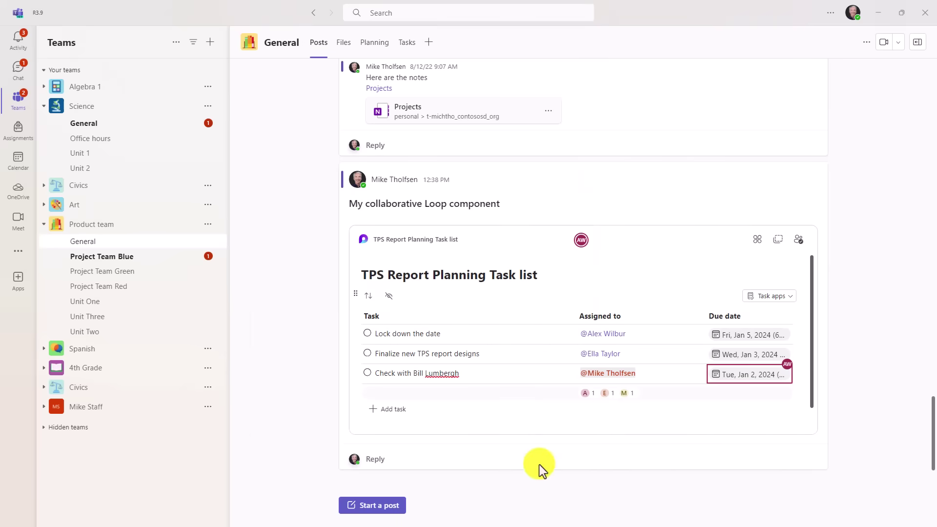
left_click(775, 296)
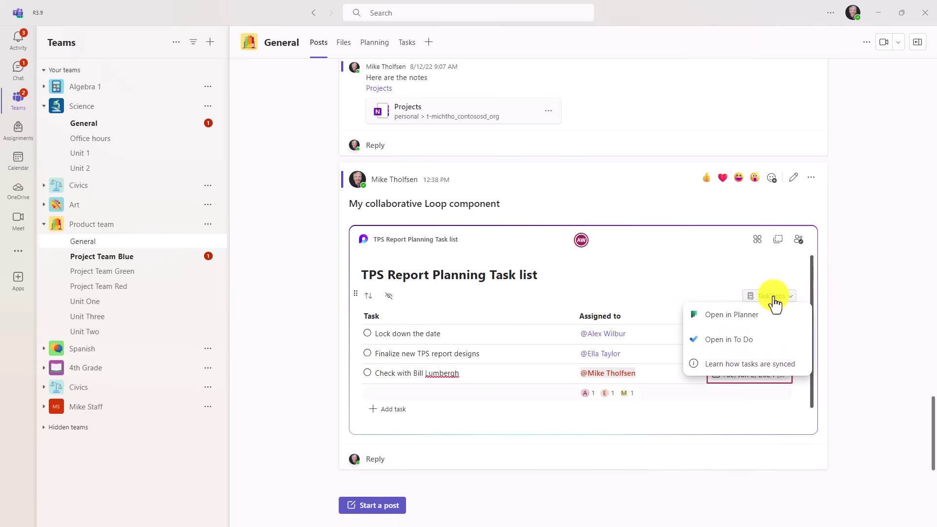
left_click(771, 340)
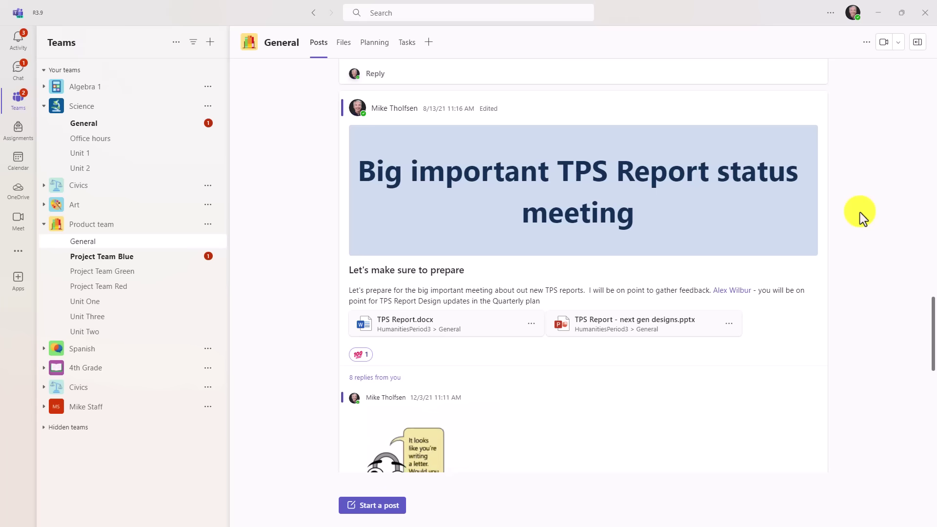
Search the channel for TPS using Find in channel
key("ctrl+f")
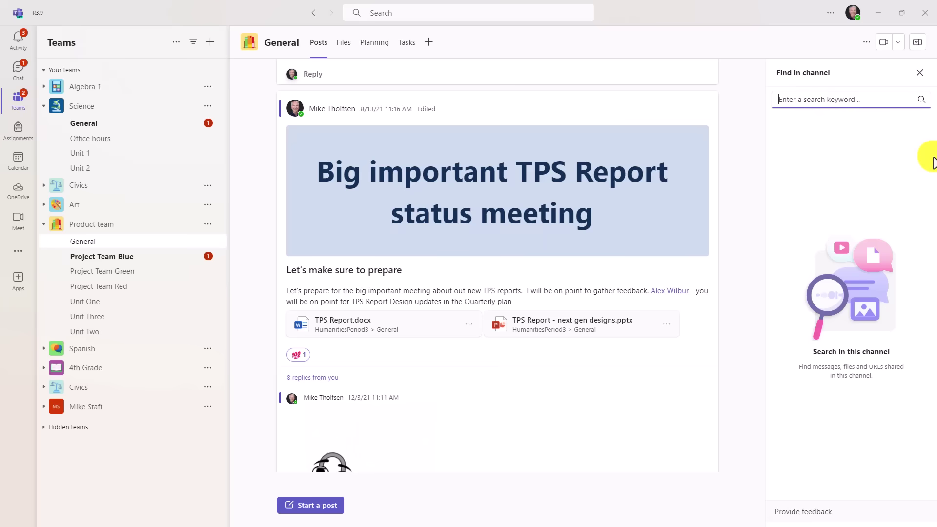
type("TPS")
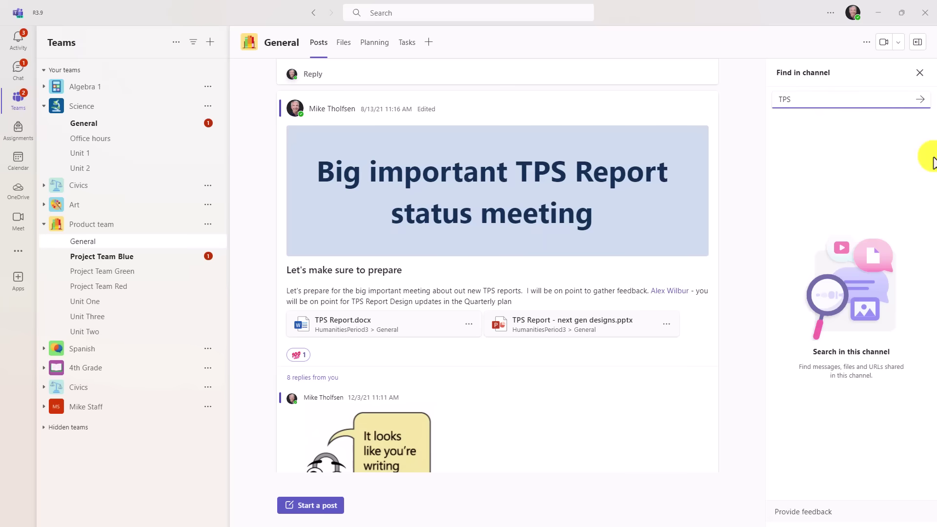
key("Return")
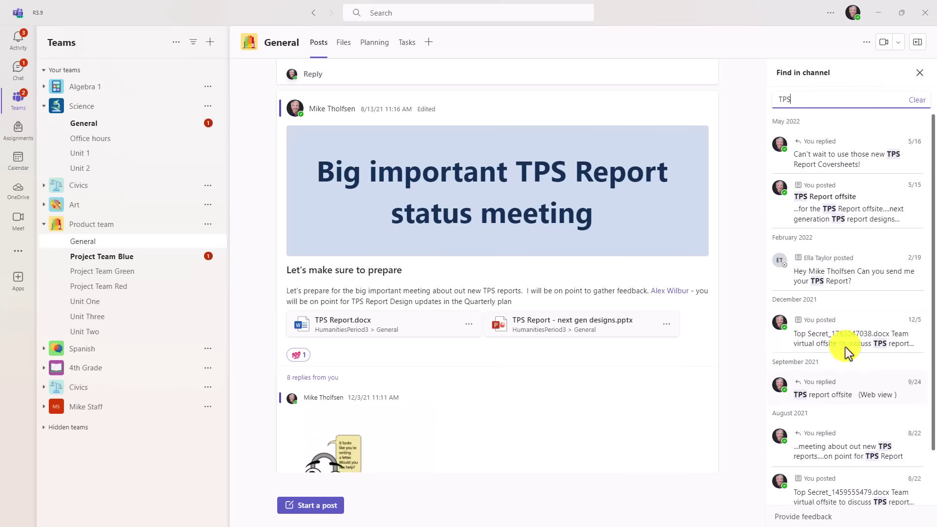
Step through the TPS results to the May 16 message and select 'TPS Report Coversheets!'
left_click(840, 450)
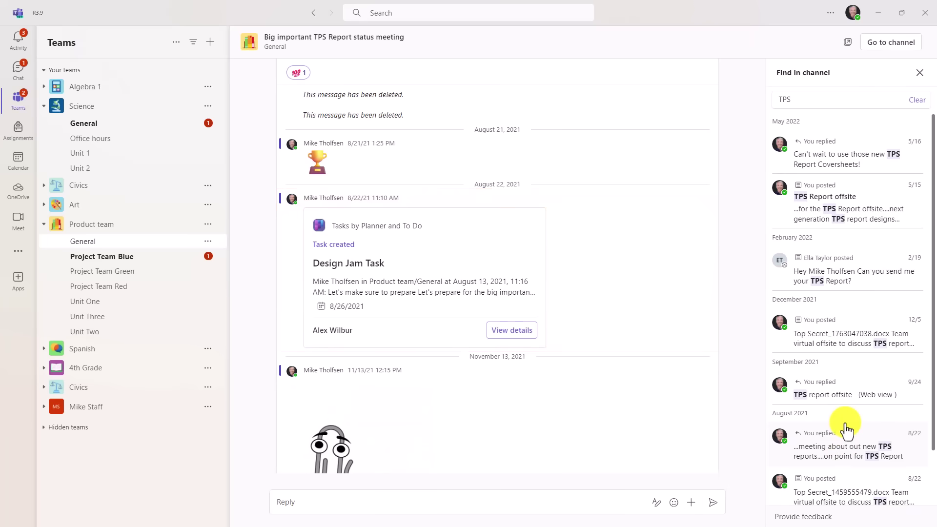
left_click(831, 273)
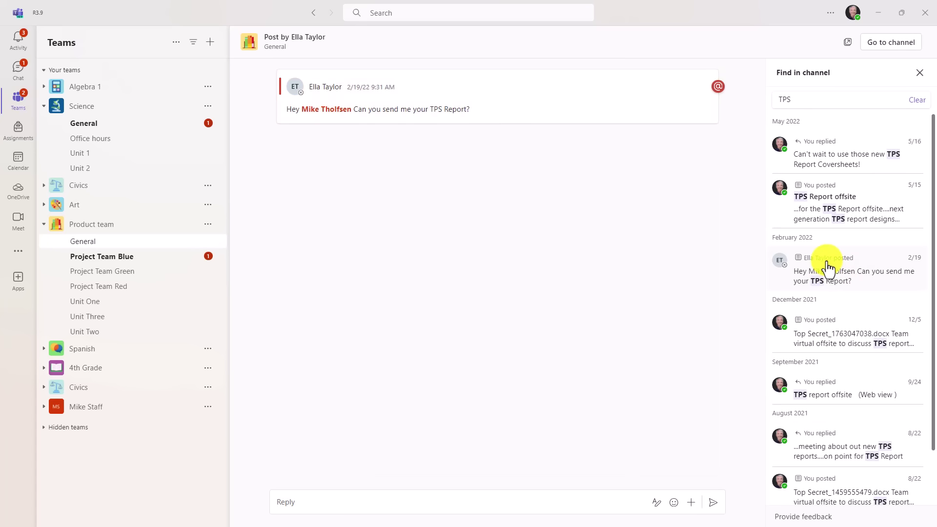
left_click(864, 451)
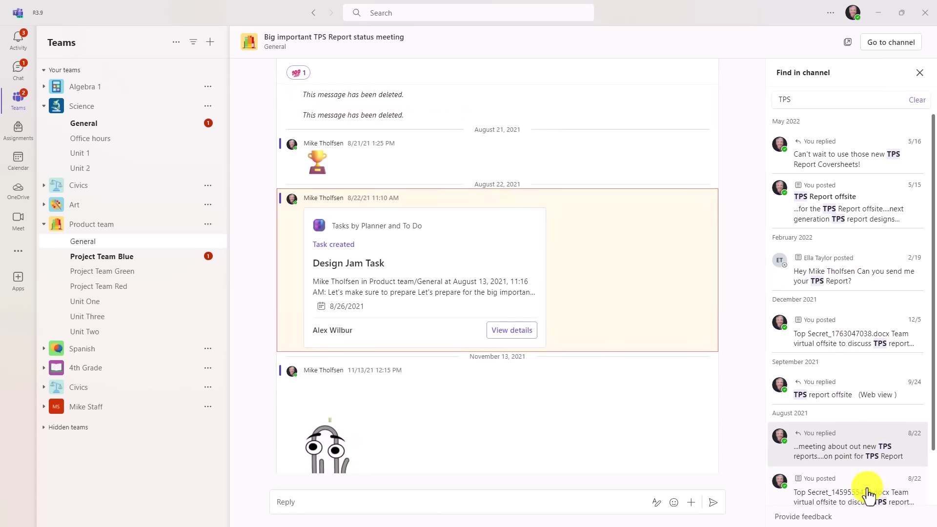
left_click(867, 494)
left_click(851, 156)
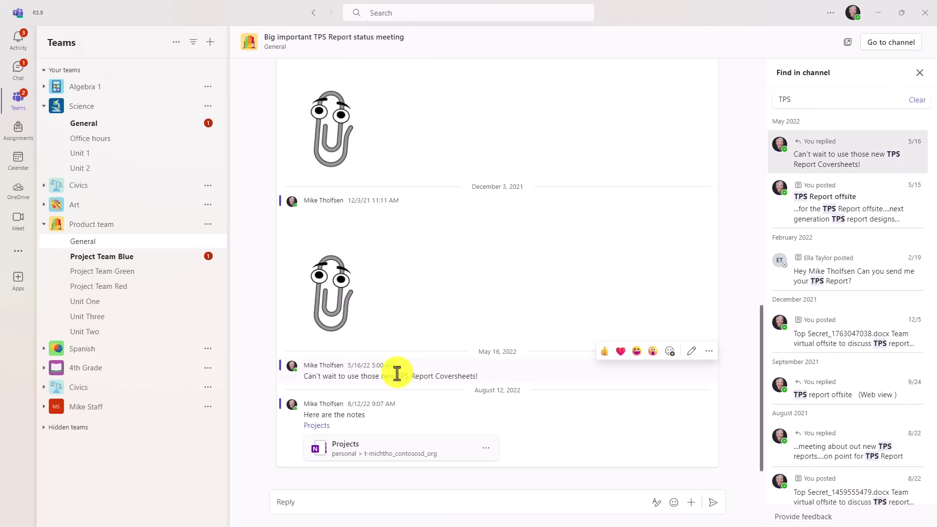
left_click_drag(396, 375, 478, 377)
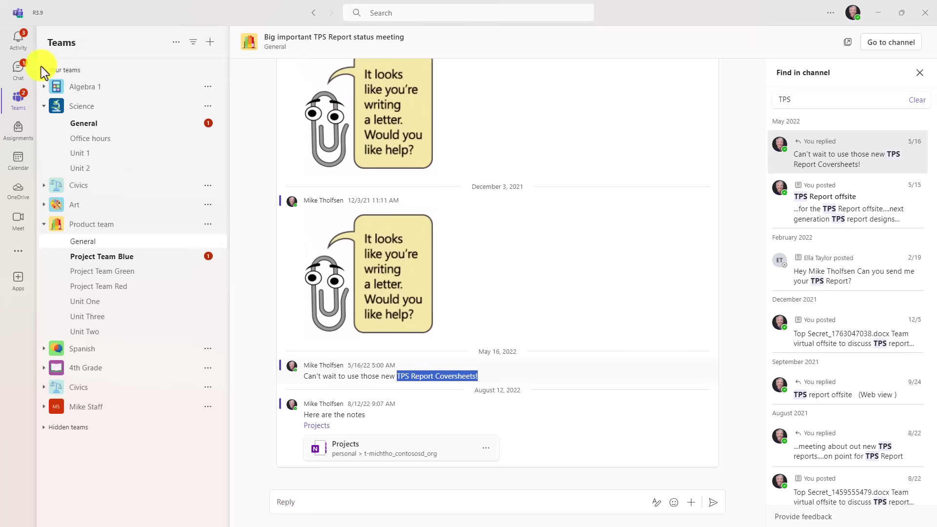
In the TPS Report besties chat, search TPS and jump to the September 2021, January 2022 and August 2021 matches
left_click(22, 64)
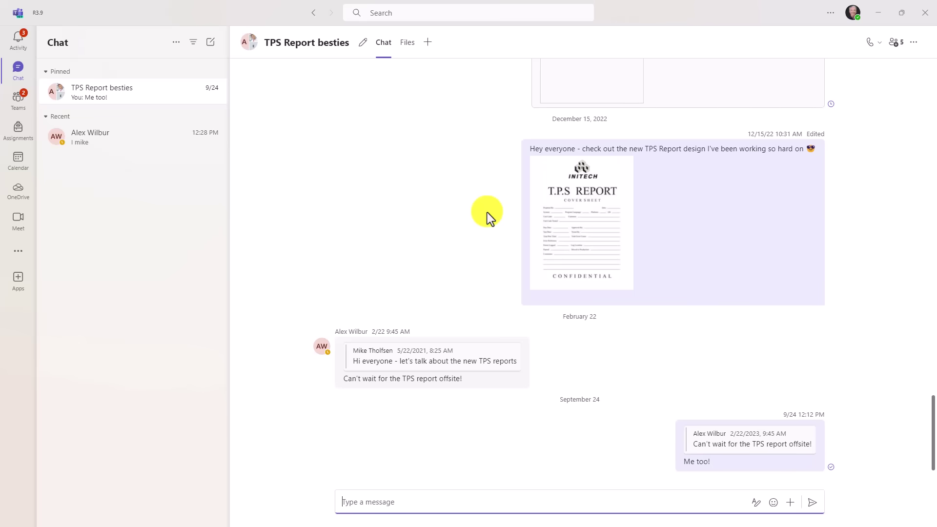
key("ctrl+f")
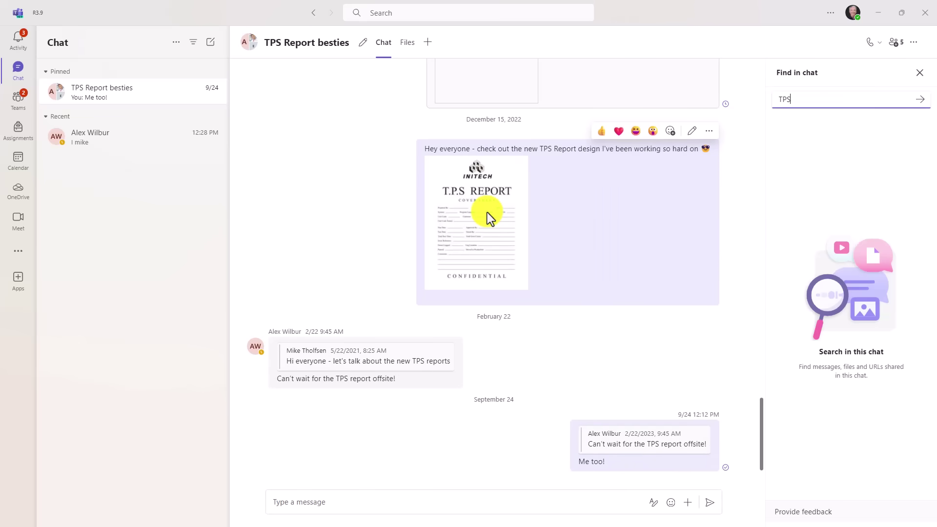
scroll(844, 256, "down", 2)
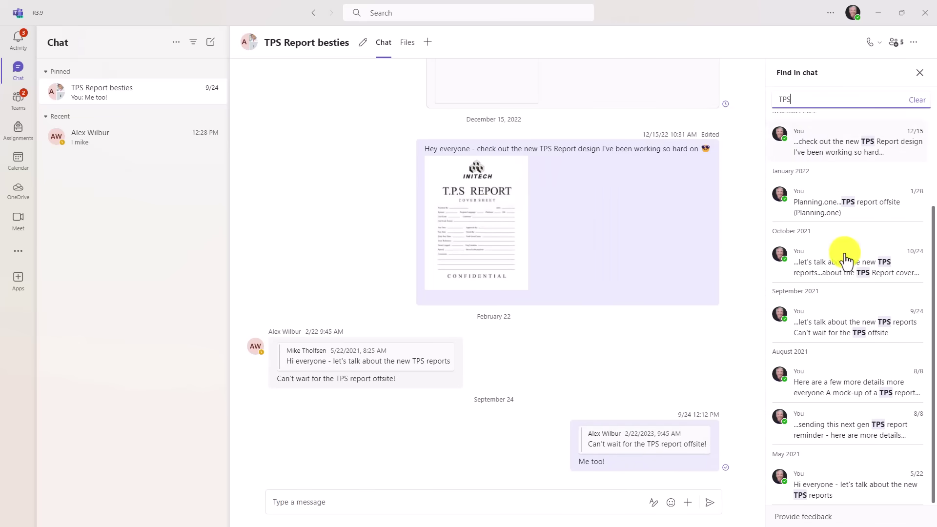
left_click(836, 323)
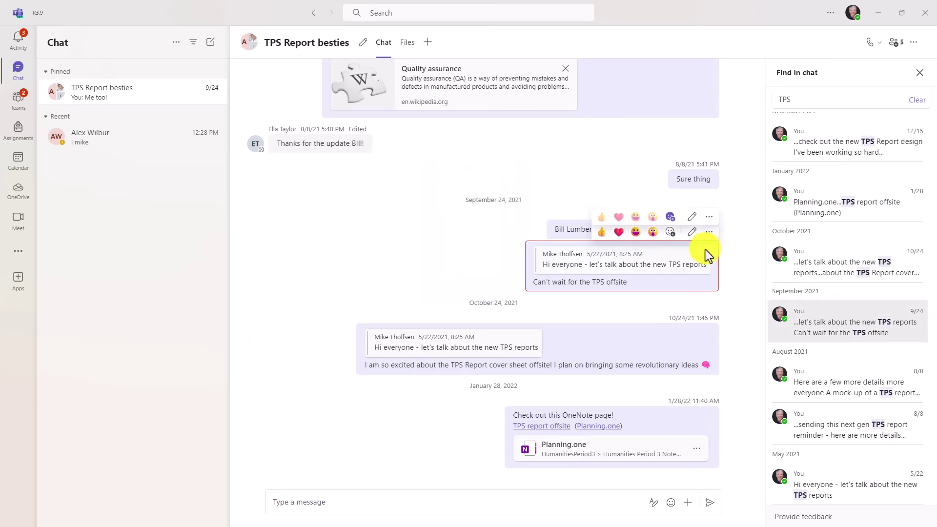
left_click(856, 204)
left_click(861, 418)
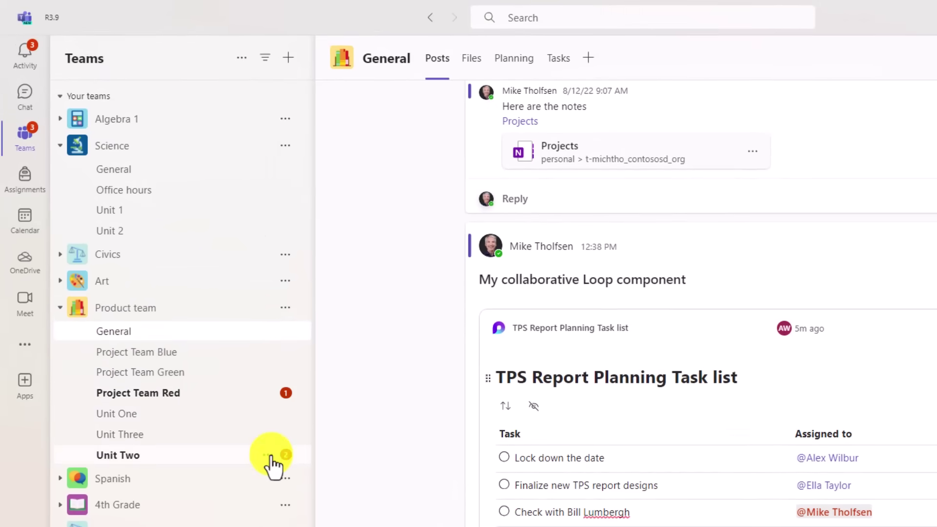
Use the Teams list's options menu to mark all teams as read
left_click(244, 61)
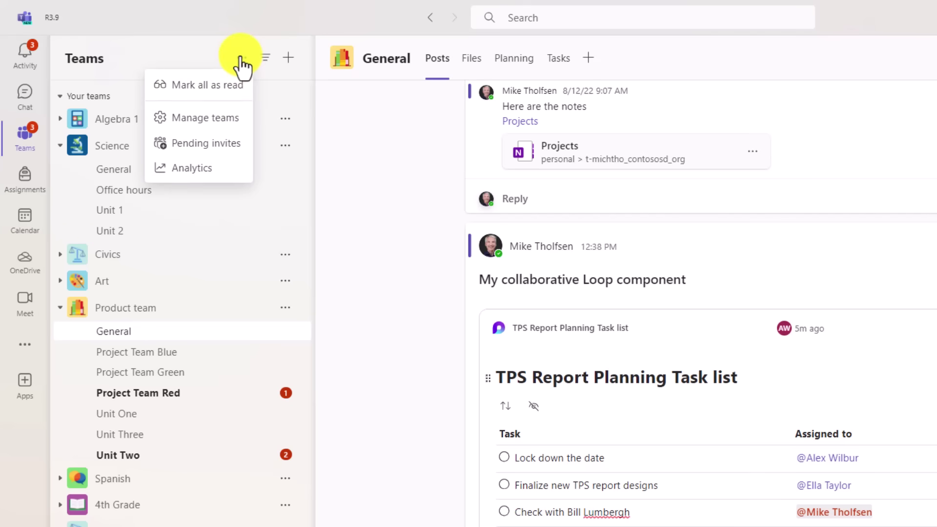
left_click(231, 92)
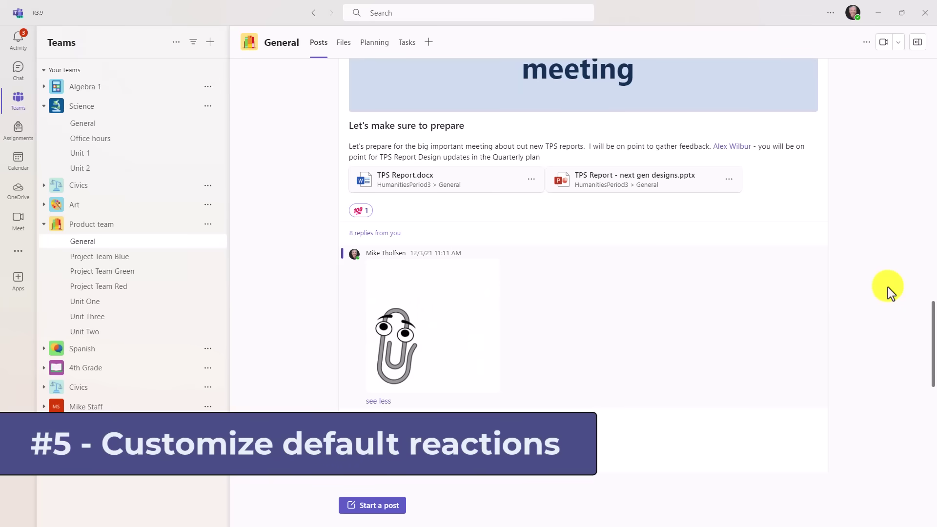
Customize the default reactions, removing Surprised, Laugh and Heart
mouse_move(744, 298)
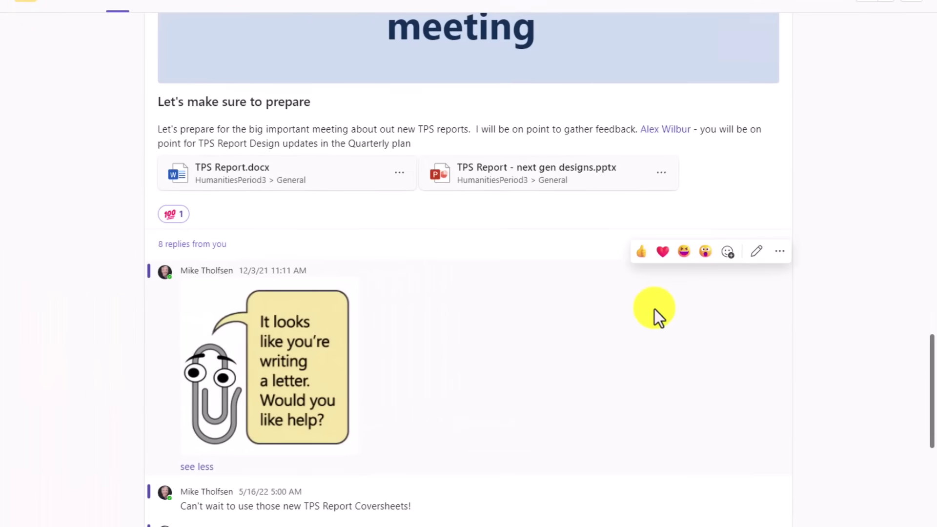
left_click(727, 253)
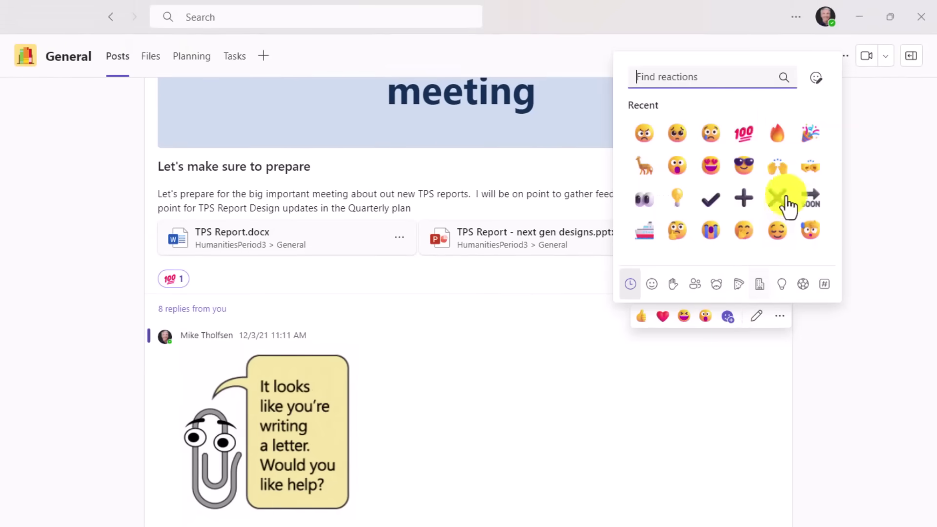
left_click(816, 80)
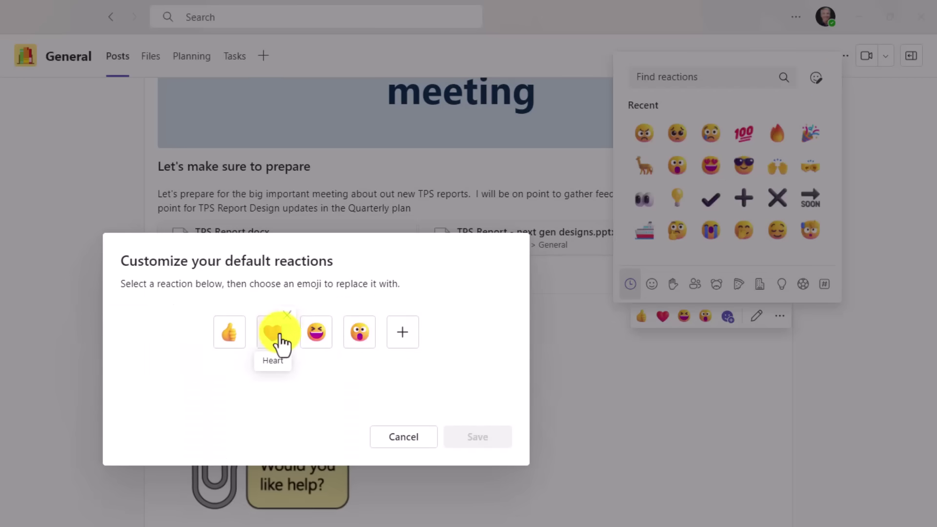
mouse_move(352, 342)
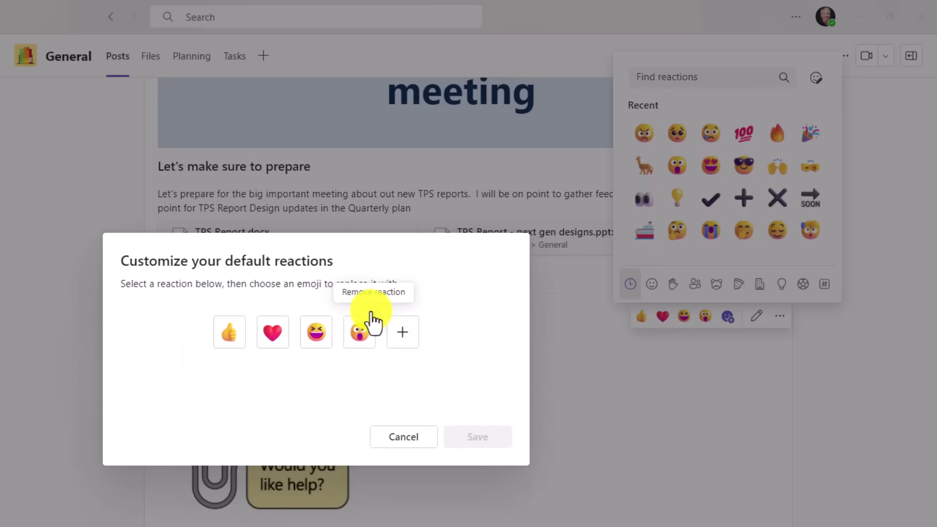
left_click(372, 320)
left_click(329, 319)
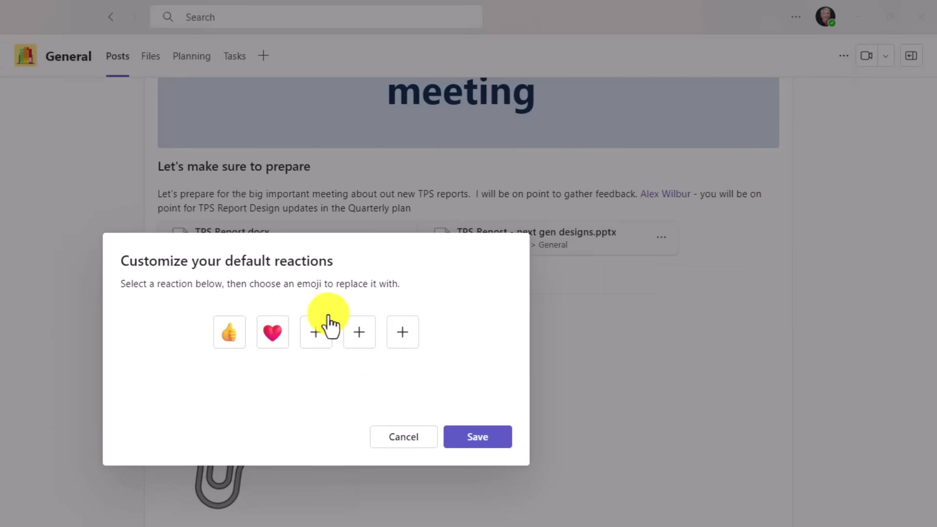
left_click(284, 320)
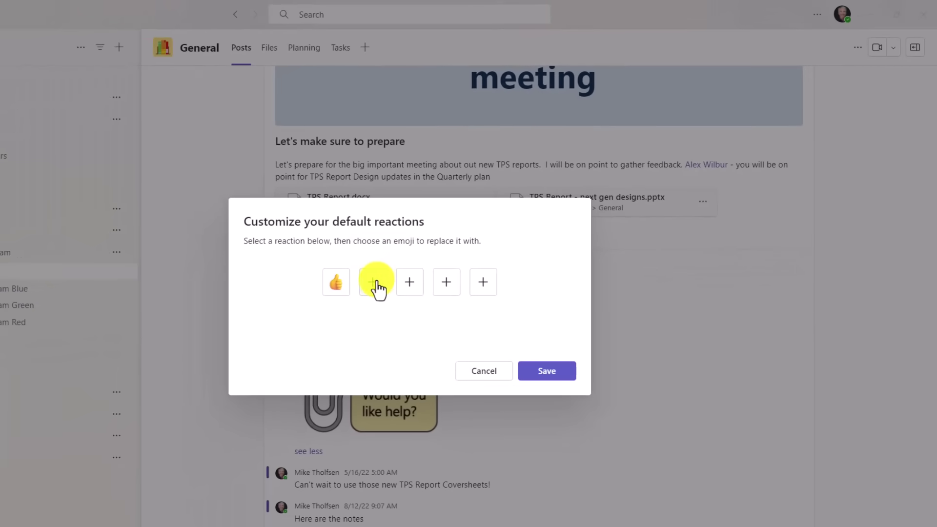
Fill the empty slots with 100, fire, party popper and loudly crying, and save
left_click(275, 331)
left_click(384, 365)
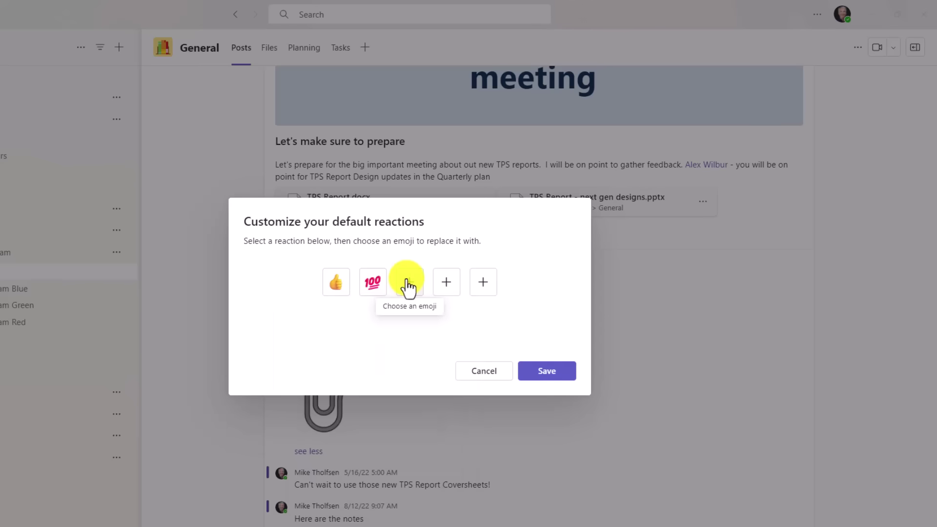
left_click(407, 286)
left_click(452, 365)
left_click(446, 282)
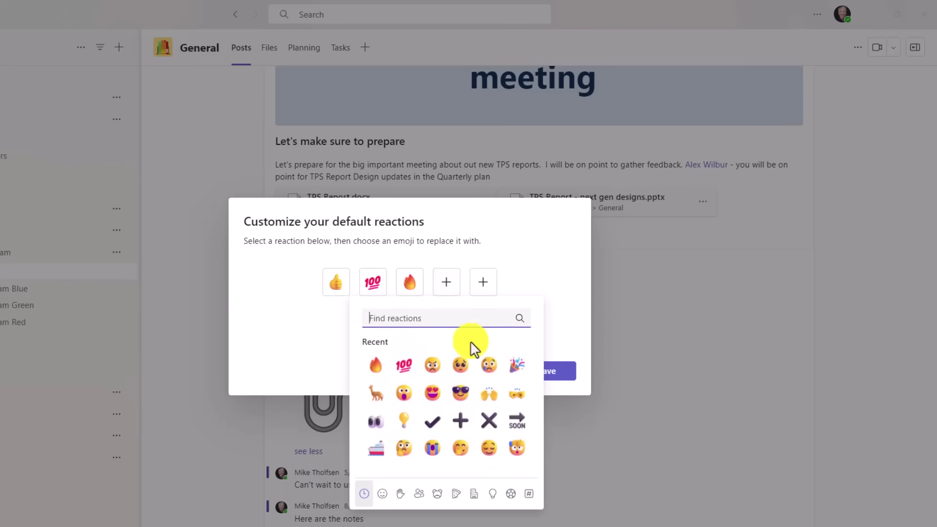
left_click(516, 369)
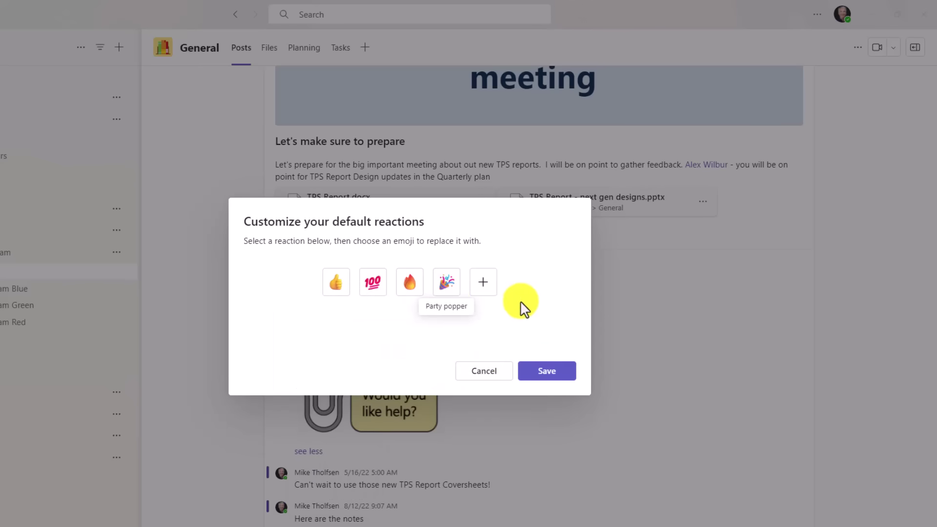
left_click(483, 285)
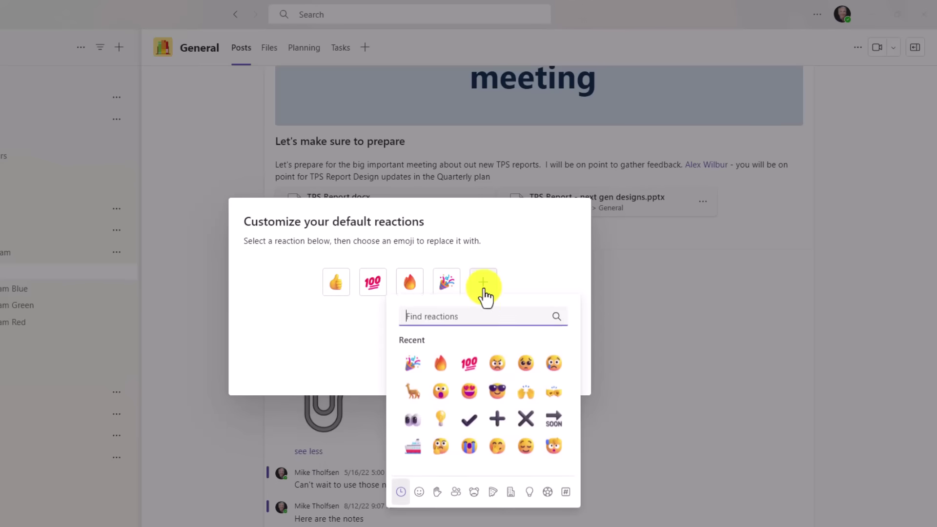
left_click(468, 448)
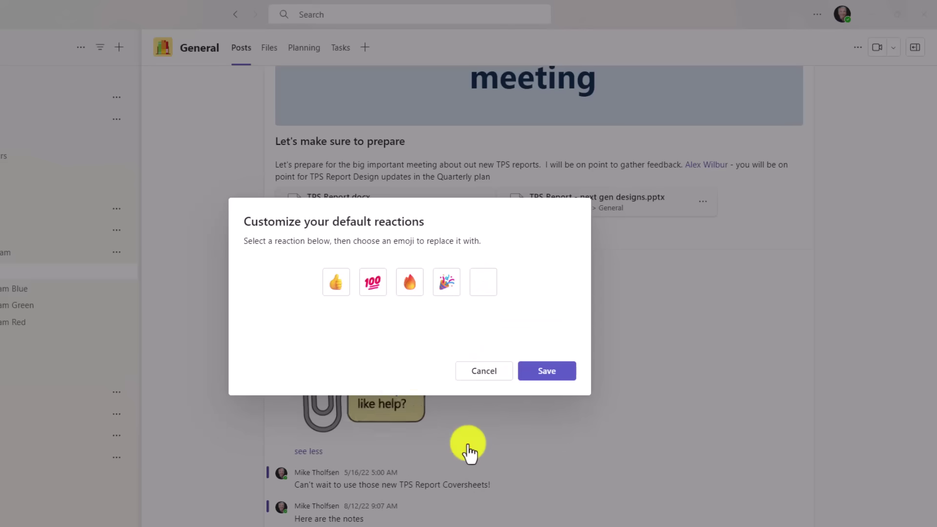
left_click(555, 376)
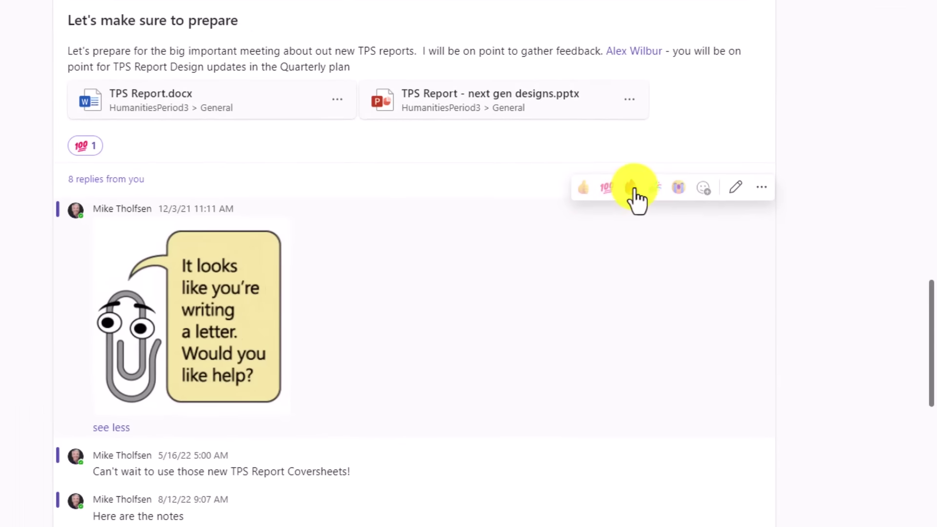
React to the Clippy post with fire, then change the reaction to 100
left_click(633, 191)
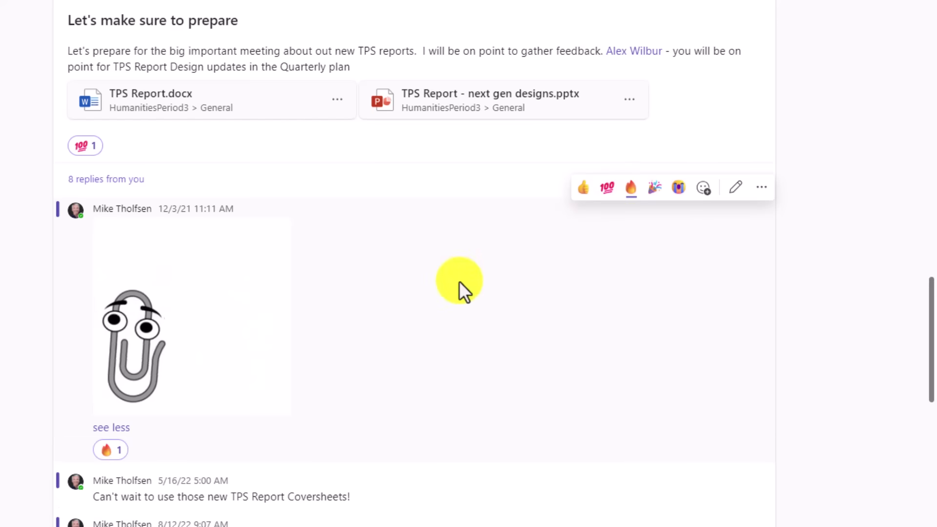
left_click(610, 194)
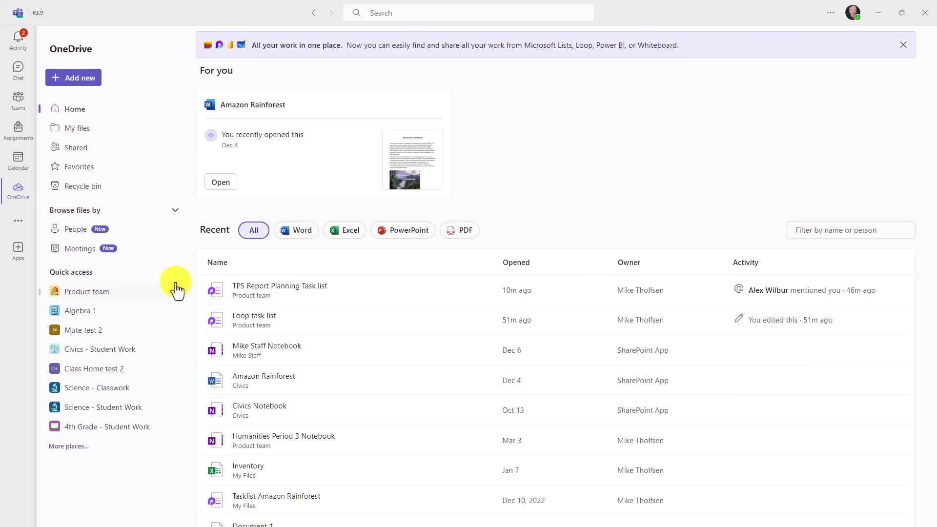
Preview the new-file options, then filter recent files by Word, Excel, PowerPoint, and back to all
left_click(72, 79)
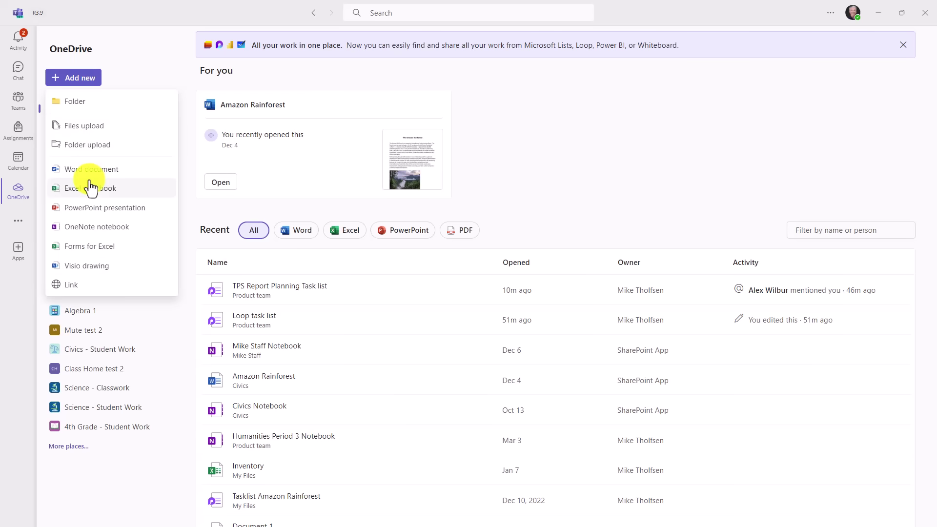
left_click(556, 138)
left_click(294, 232)
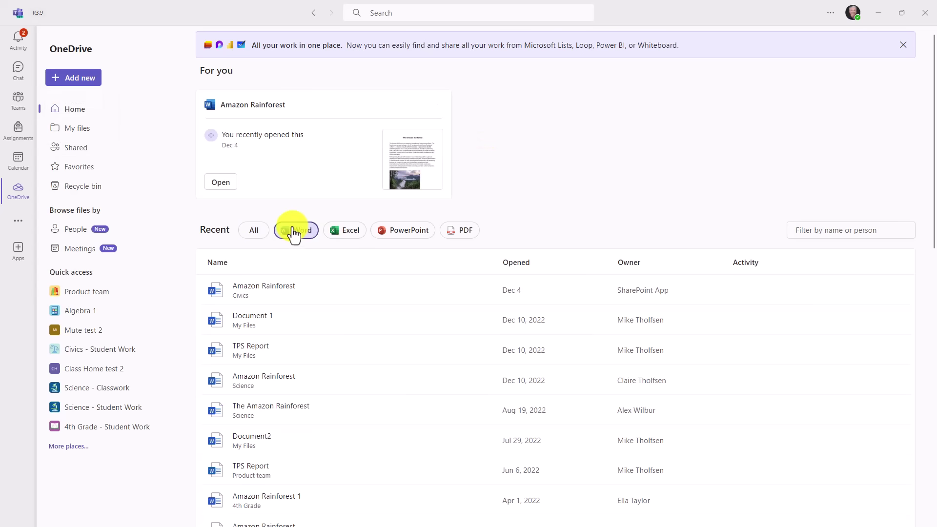
left_click(347, 232)
left_click(412, 231)
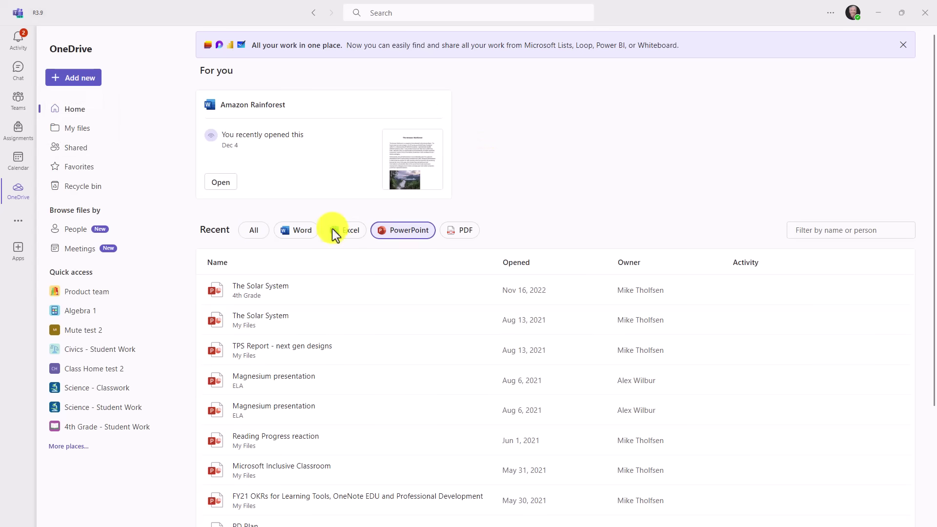
left_click(254, 231)
Browse files by people, by meetings and for the Product team, then return to OneDrive Home
left_click(74, 234)
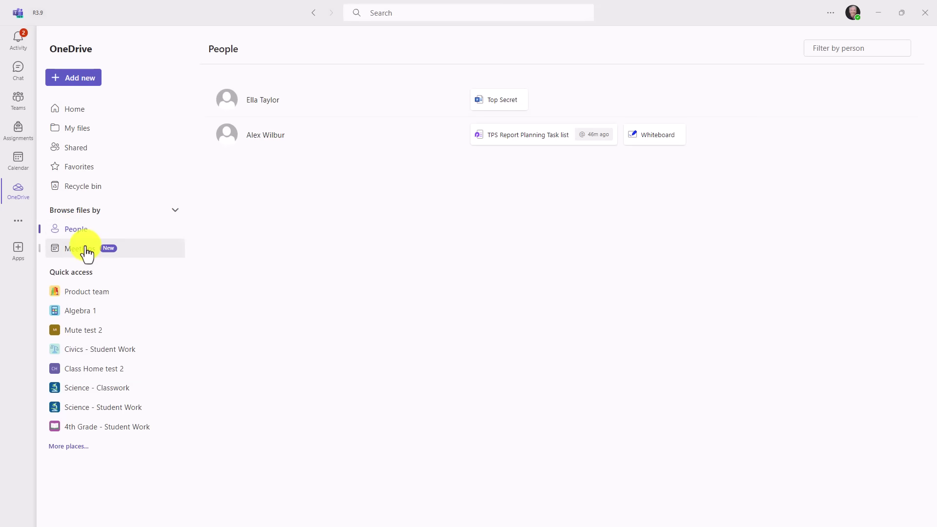
left_click(87, 253)
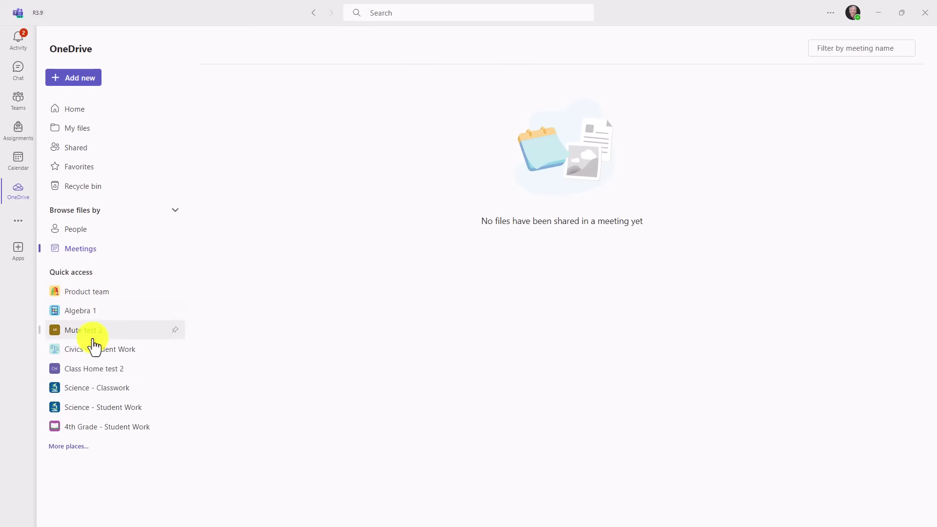
left_click(87, 294)
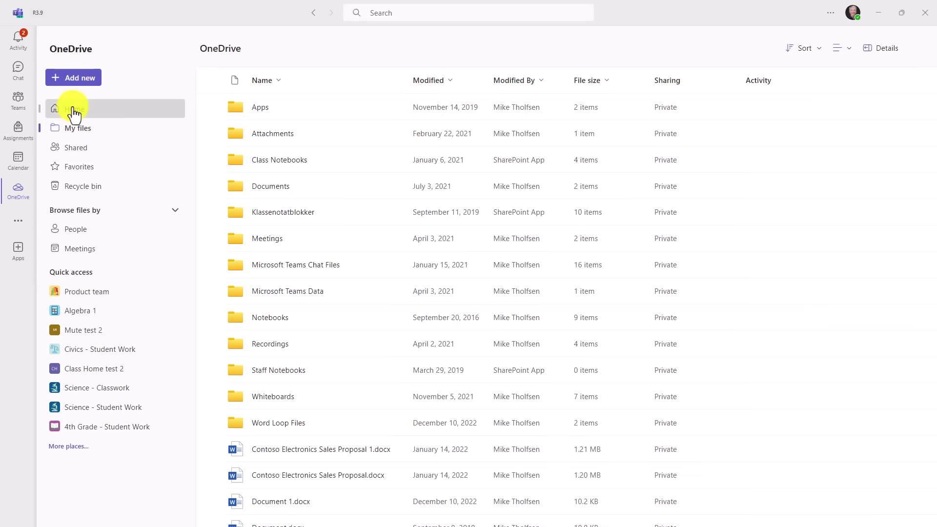
left_click(17, 193)
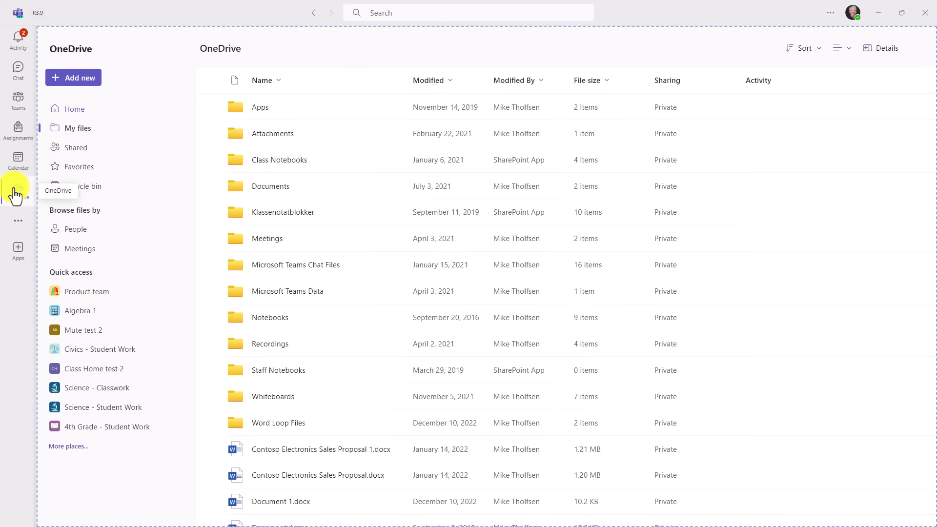
left_click(78, 108)
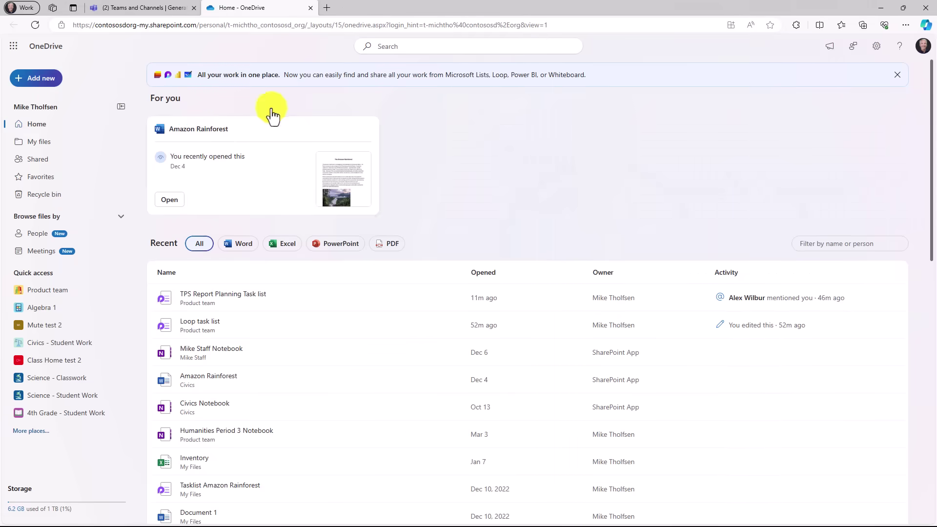
Glance at the Microsoft 365 apps list, close it, and minimize Edge to return to Teams
left_click(14, 47)
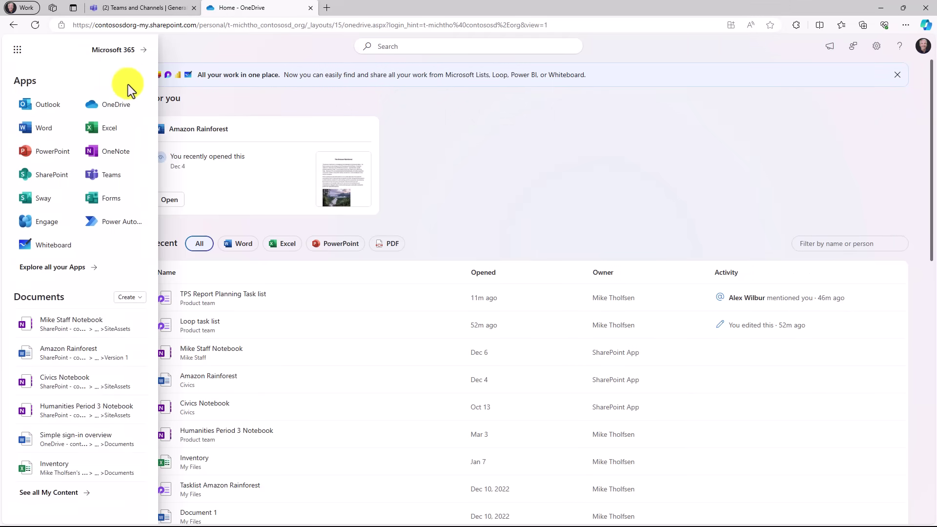
left_click(495, 150)
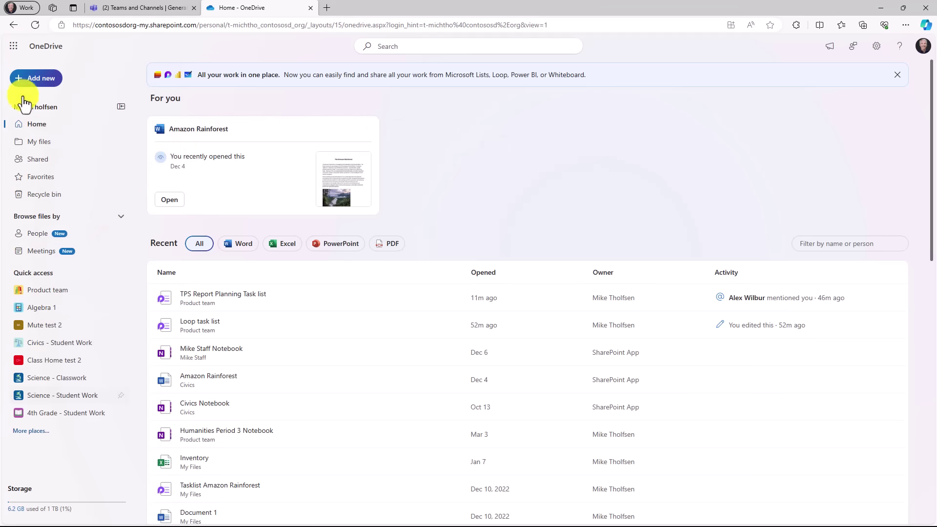
left_click(874, 9)
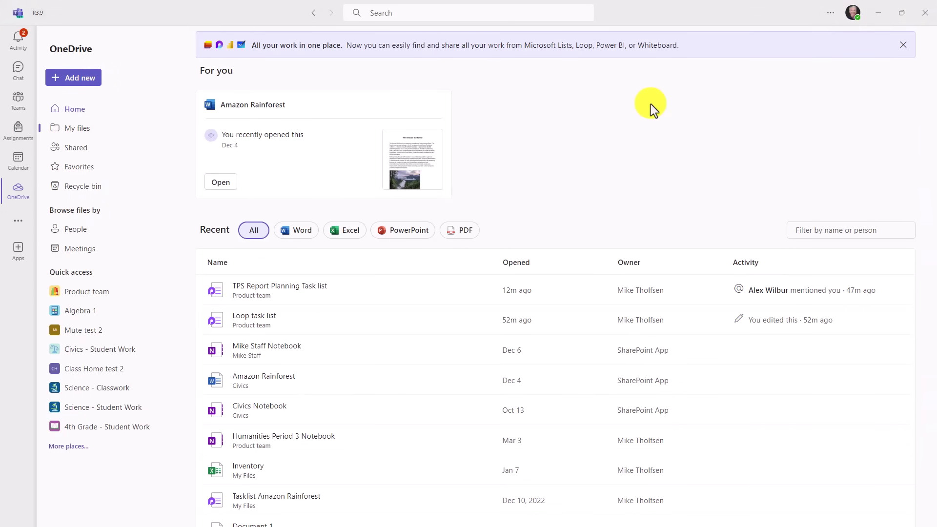
View the Loop task list in the Product team's General channel, then go back to OneDrive
left_click(18, 100)
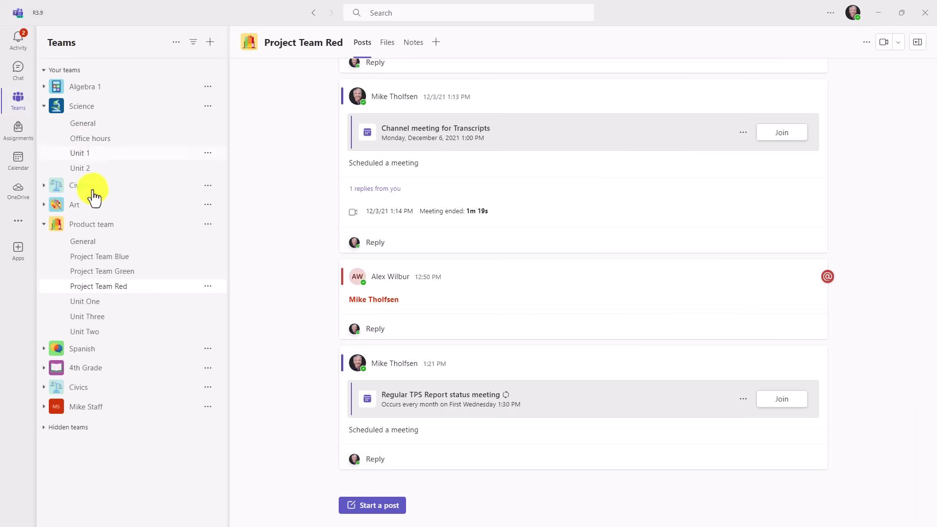
left_click(100, 243)
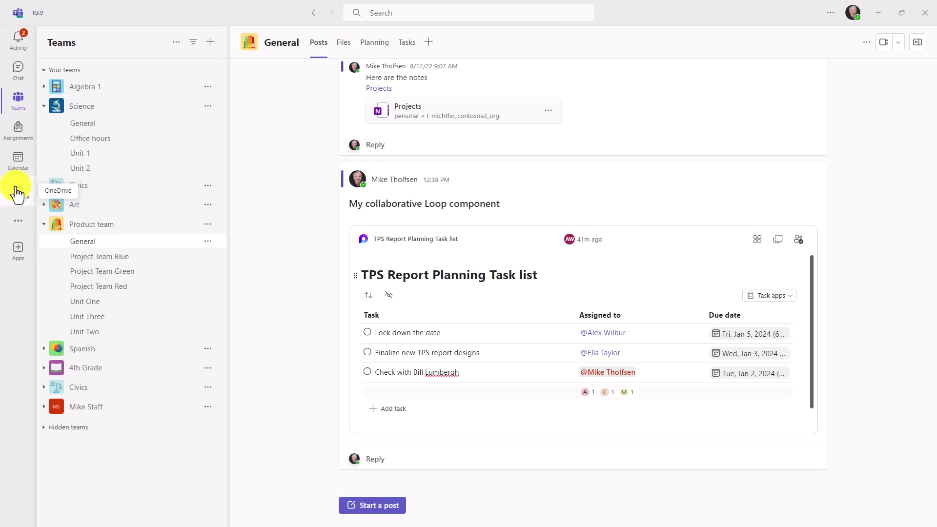
left_click(18, 193)
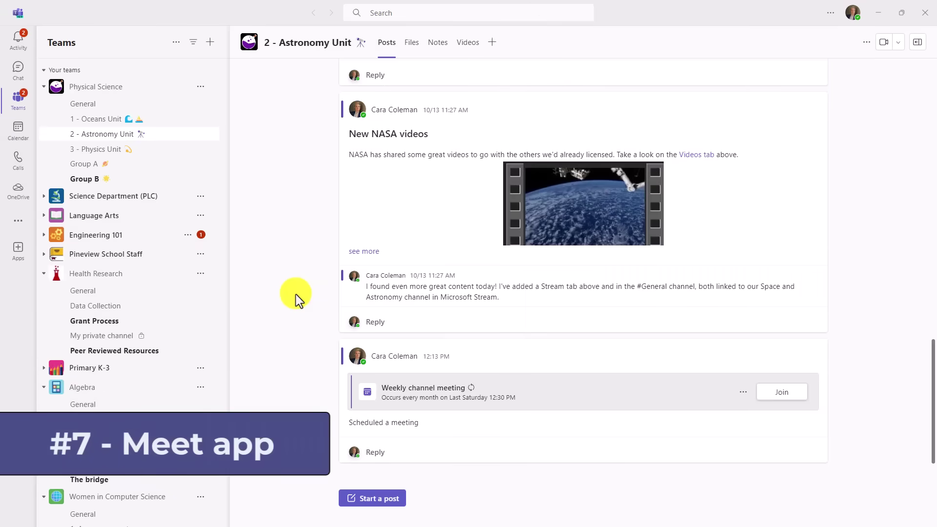
Find the Meet app by searching 'M' among more apps, open it and pin it
left_click(18, 222)
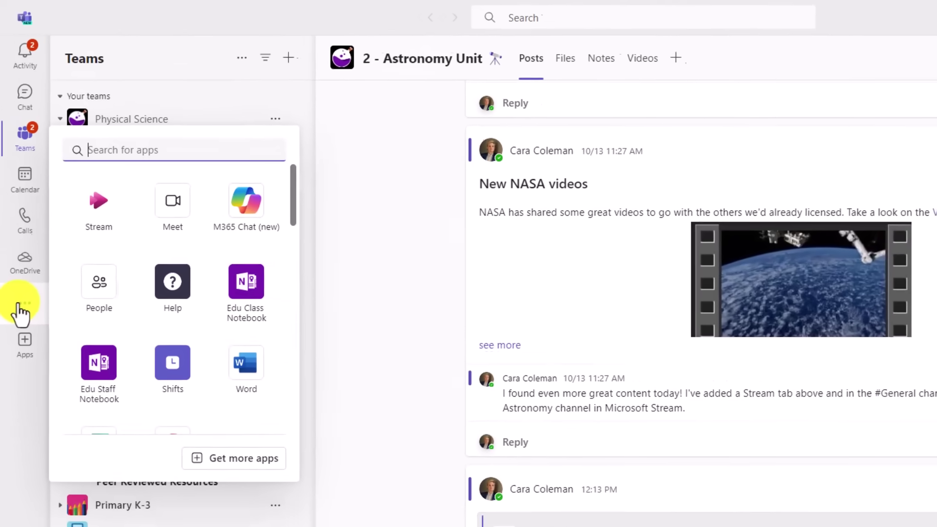
type("Meet")
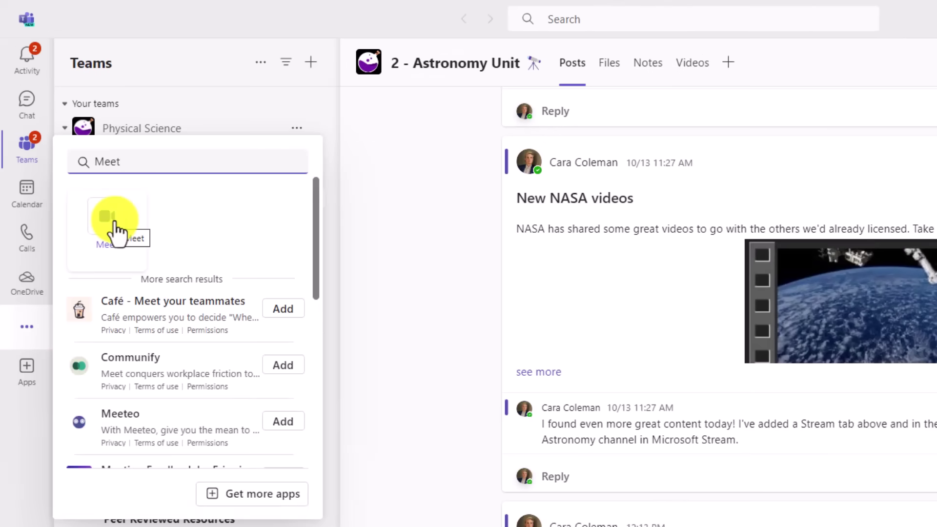
left_click(115, 228)
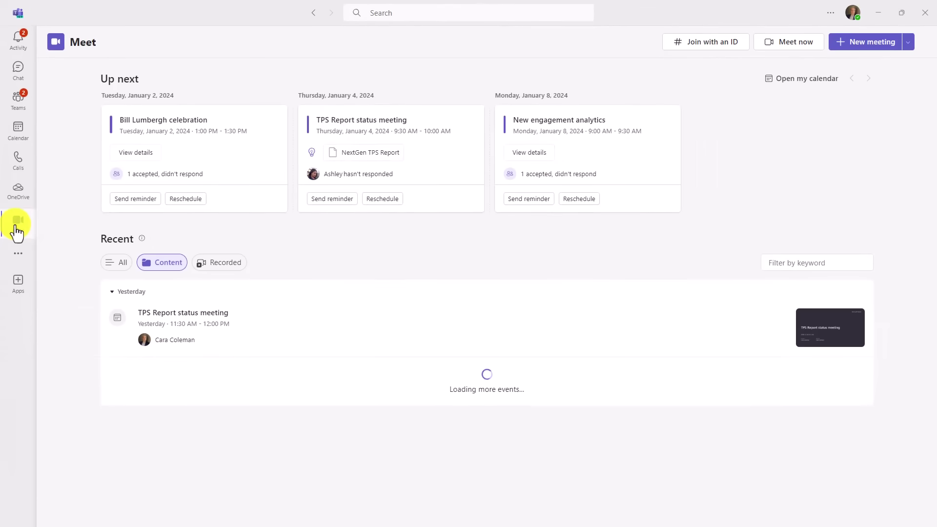
right_click(17, 232)
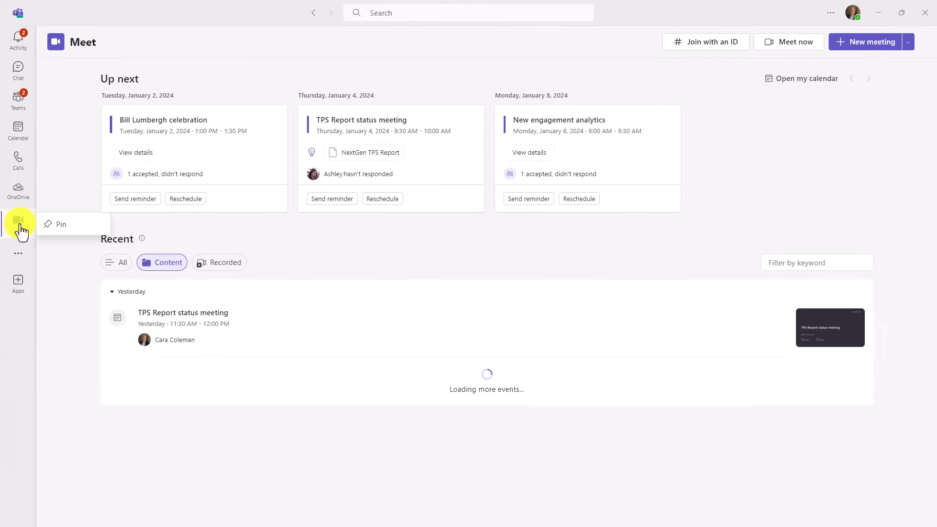
left_click(69, 227)
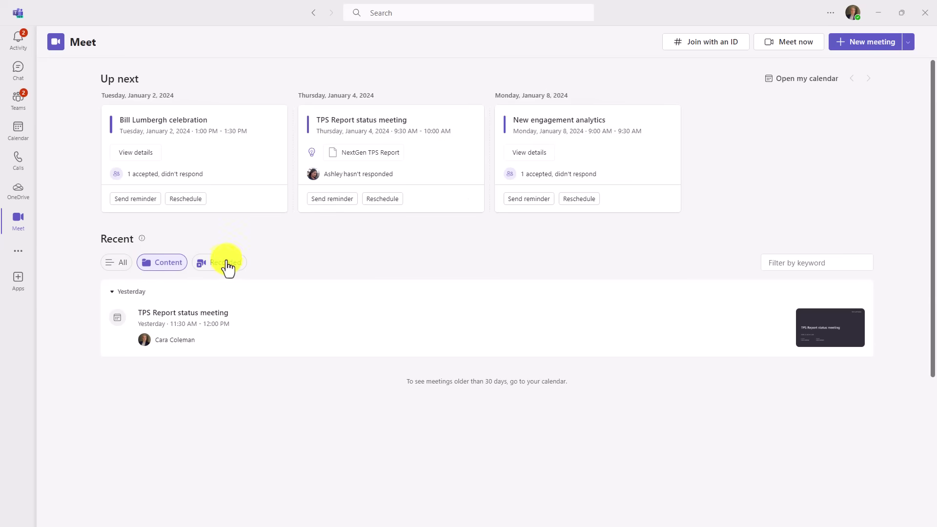
Show all recent meetings using the All filter
left_click(120, 264)
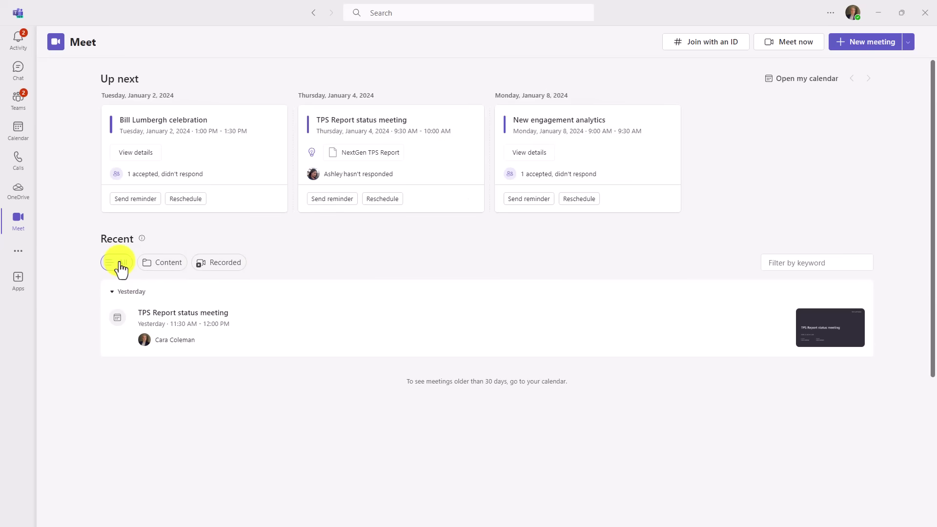
mouse_move(616, 317)
mouse_move(828, 336)
left_click(332, 199)
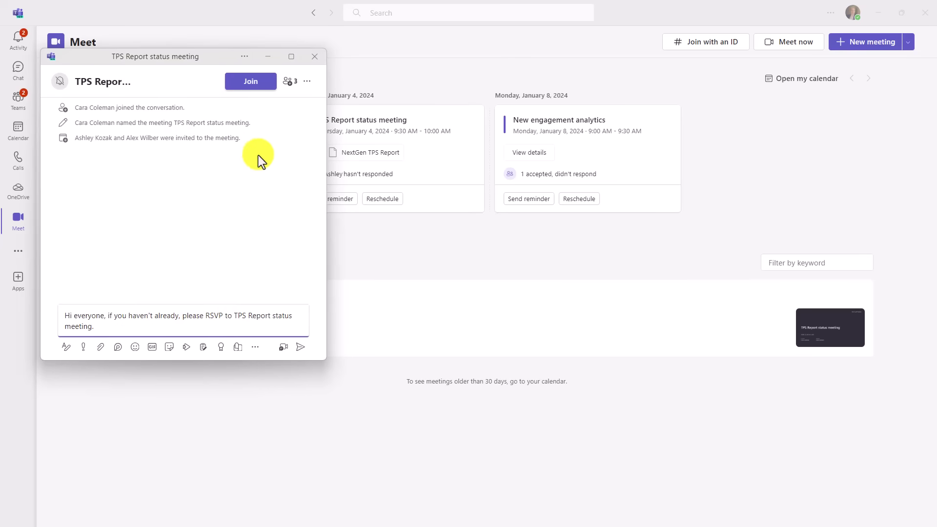
left_click(315, 57)
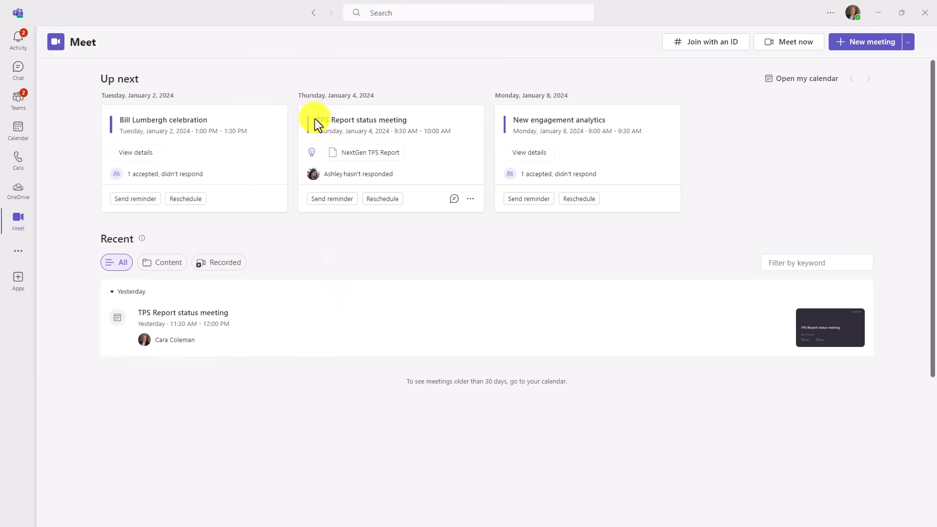
left_click(586, 204)
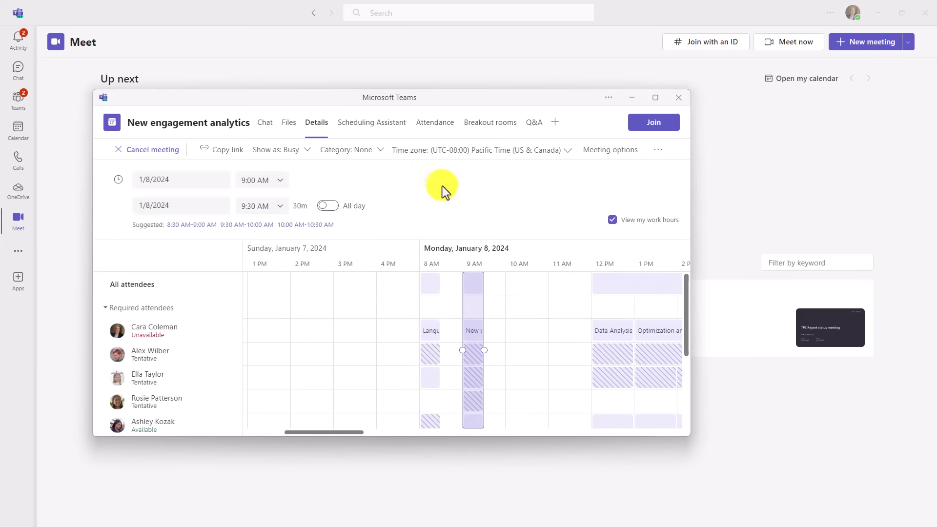
left_click(678, 97)
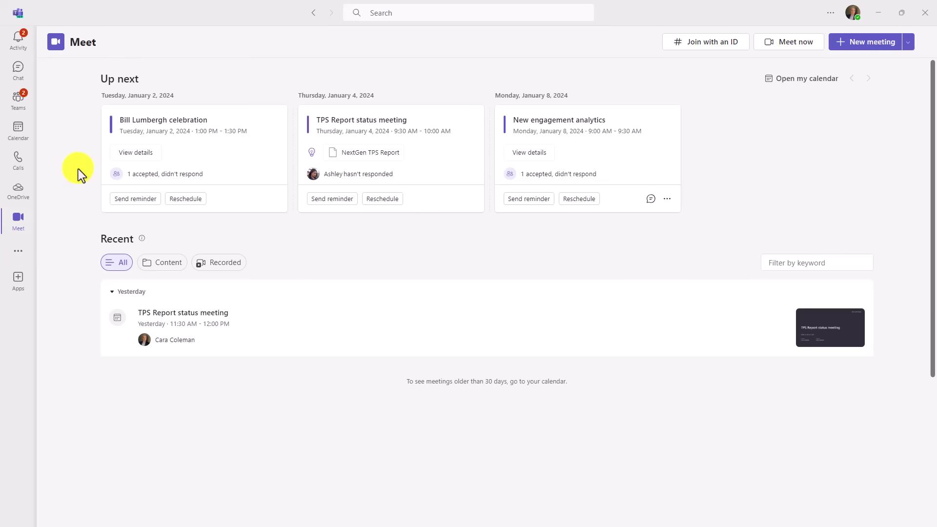
right_click(19, 224)
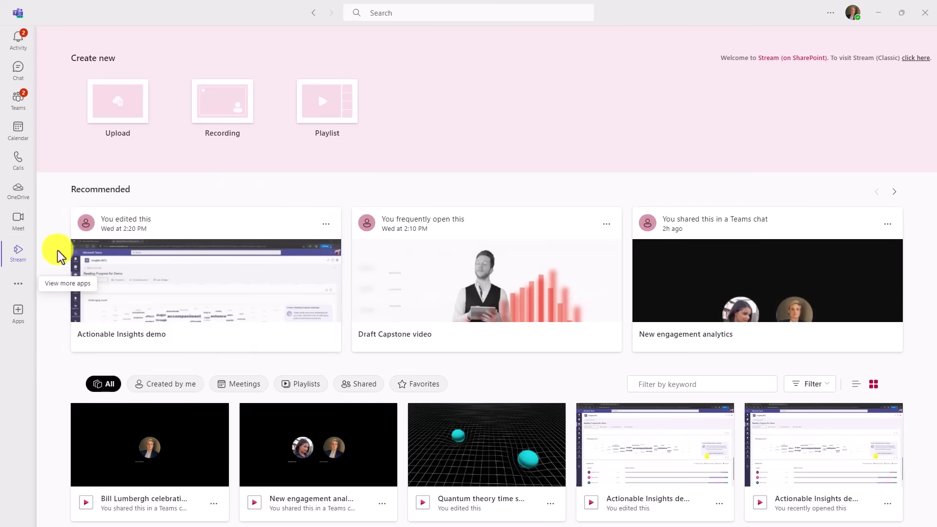
Pin the Stream app to the rail and switch the videos to a detailed list view
right_click(17, 256)
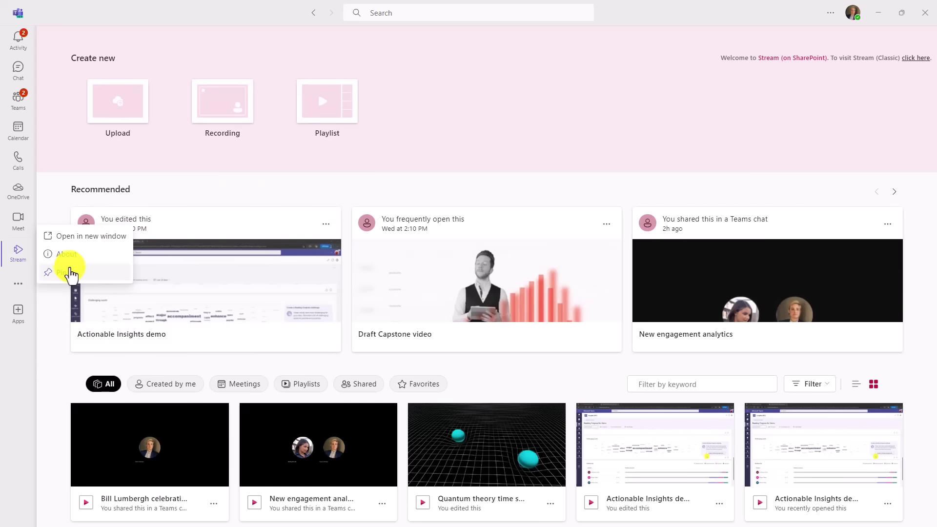
left_click(37, 268)
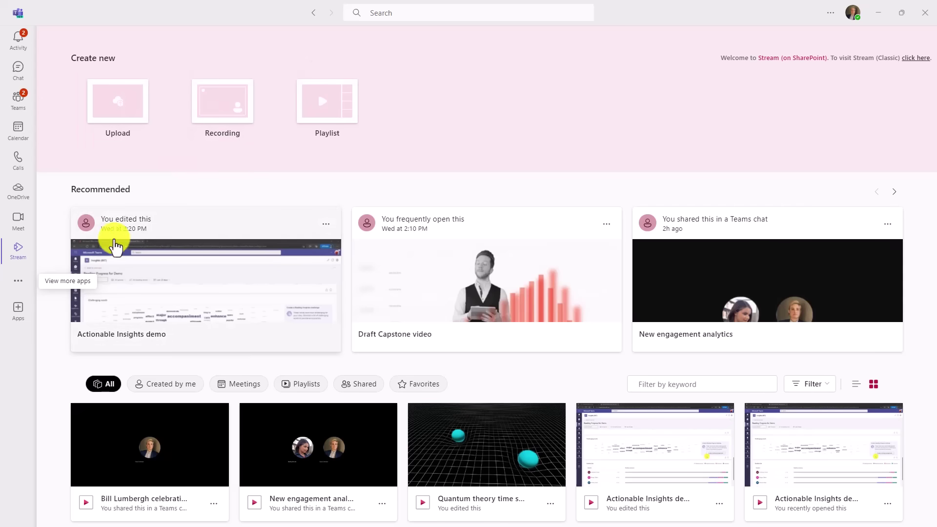
scroll(200, 262, "down", 2)
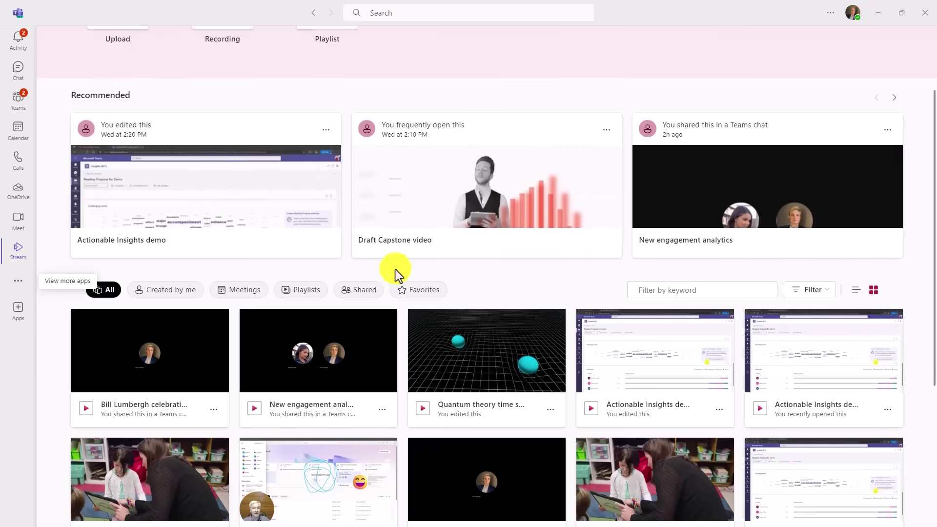
scroll(394, 271, "down", 5)
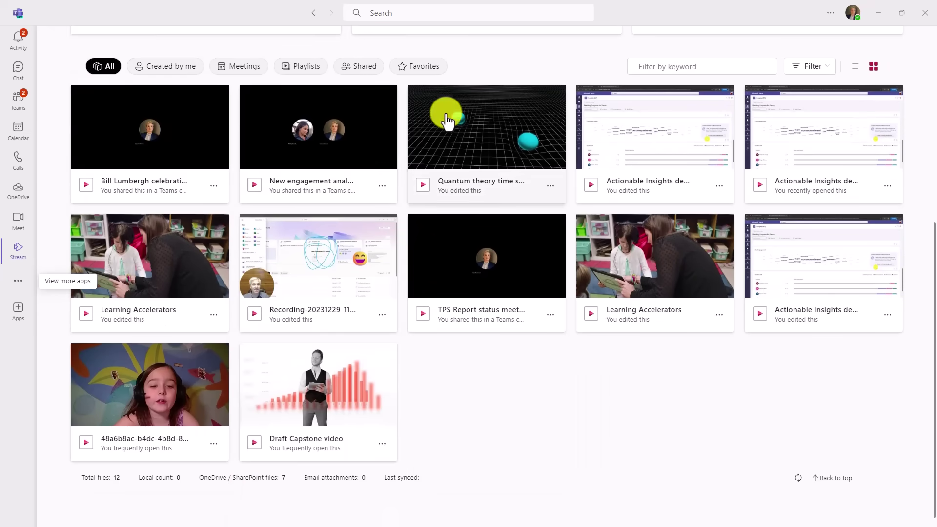
left_click(855, 66)
scroll(230, 259, "up", 5)
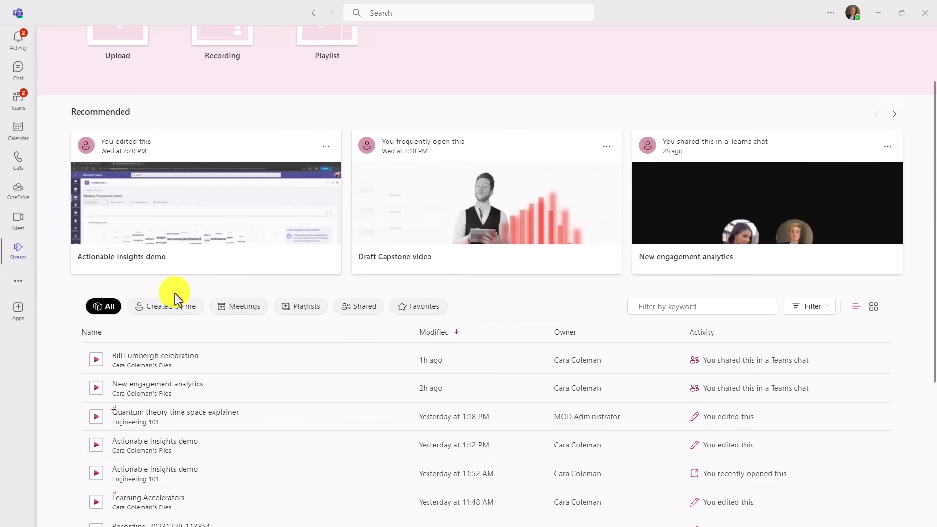
Filter videos by Created by me, Meetings, Playlists and Shared with me, then back to All
left_click(171, 306)
scroll(239, 288, "down", 2)
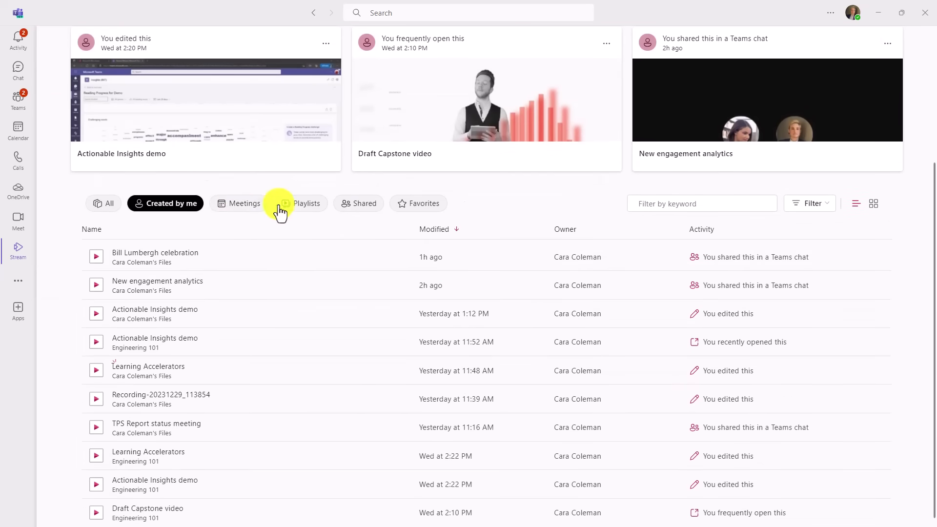
left_click(237, 205)
left_click(304, 382)
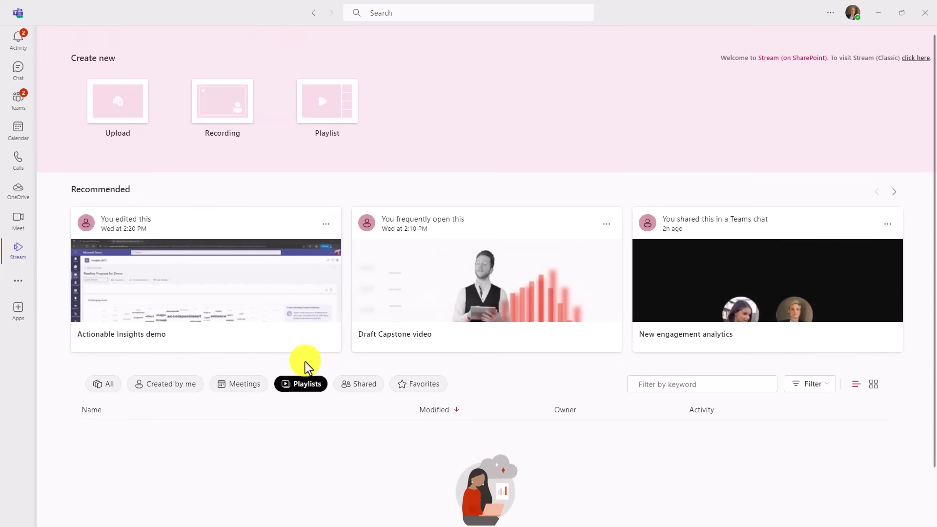
scroll(311, 356, "down", 2)
left_click(358, 324)
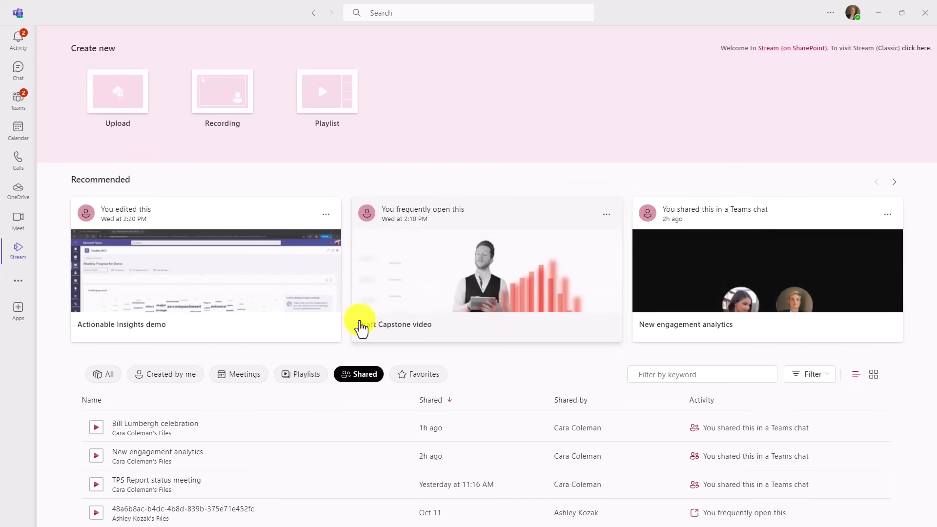
left_click(359, 373)
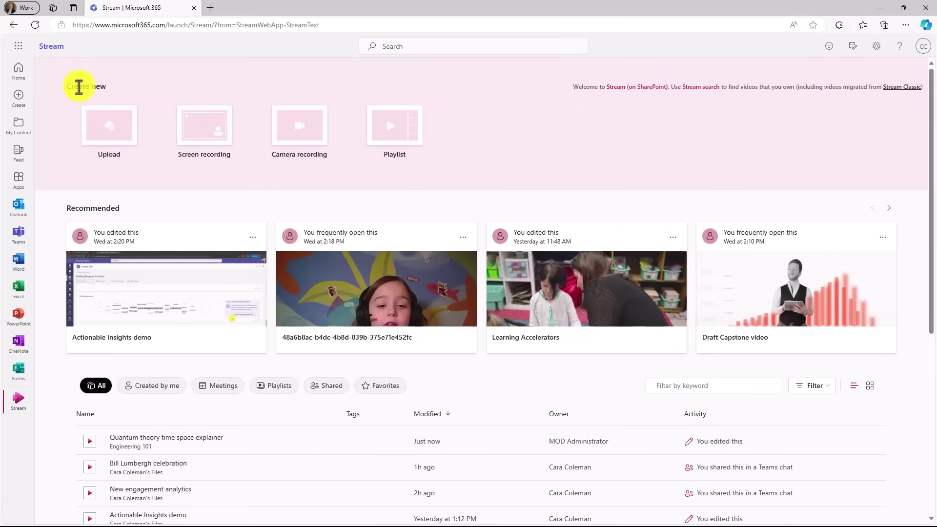
scroll(654, 236, "down", 7)
scroll(648, 242, "up", 7)
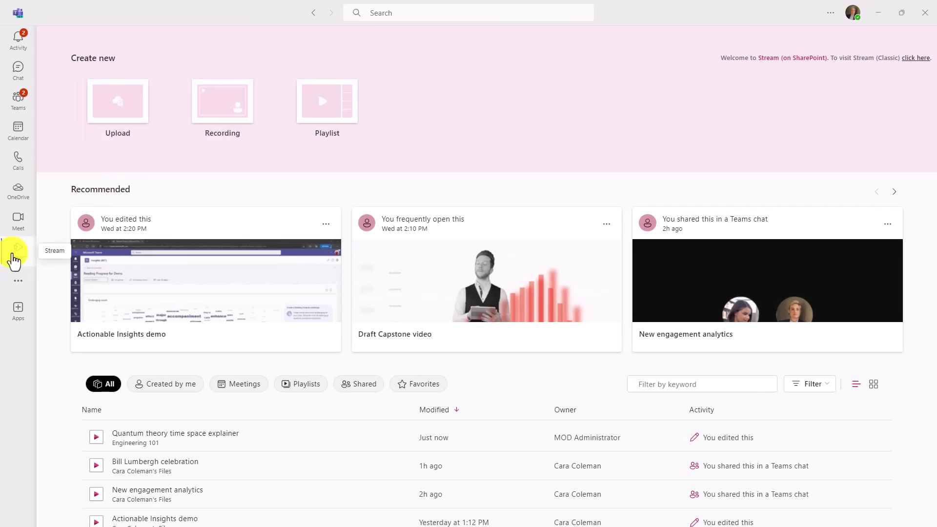
Bring up the Stream app's options menu on the rail
right_click(12, 255)
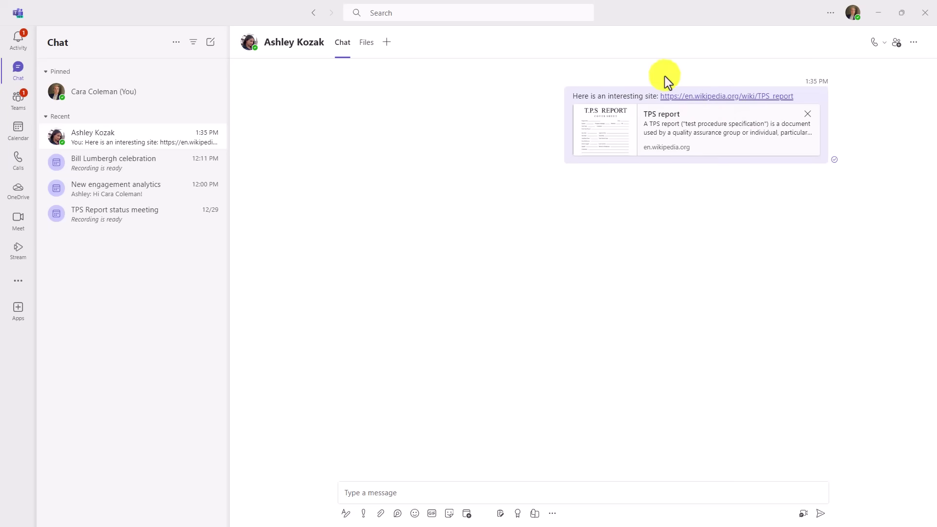
Open the TPS report Wikipedia link in Edge and scroll through the article
left_click(719, 97)
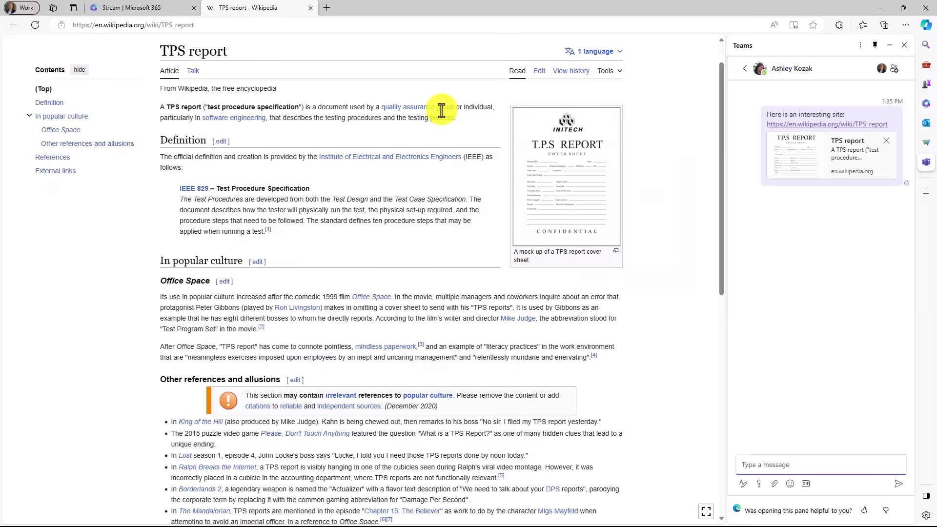
scroll(417, 305, "down", 6)
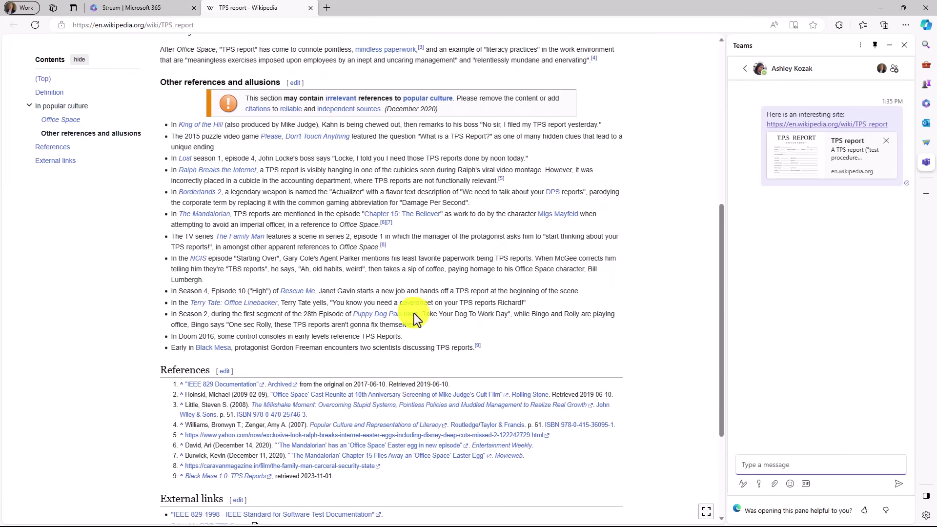
scroll(417, 320, "up", 6)
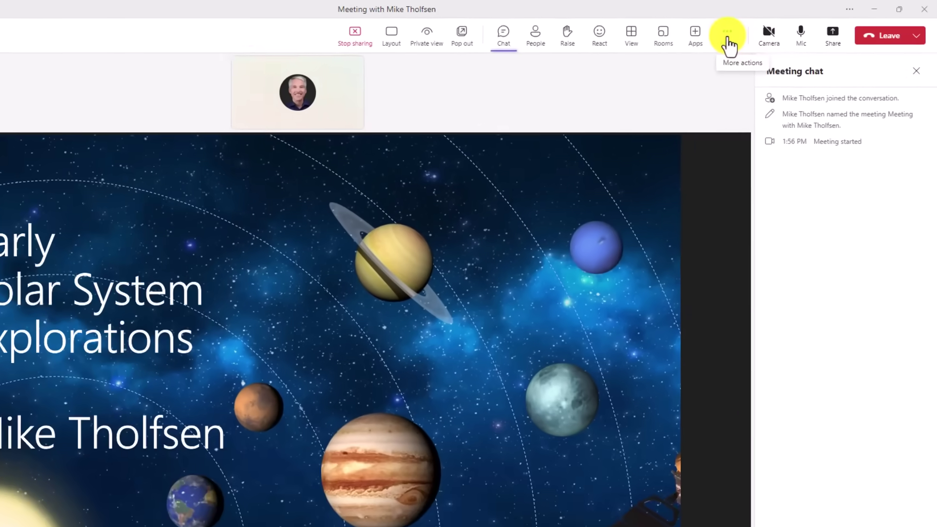
Turn on live captions from More > Language and speech
left_click(757, 30)
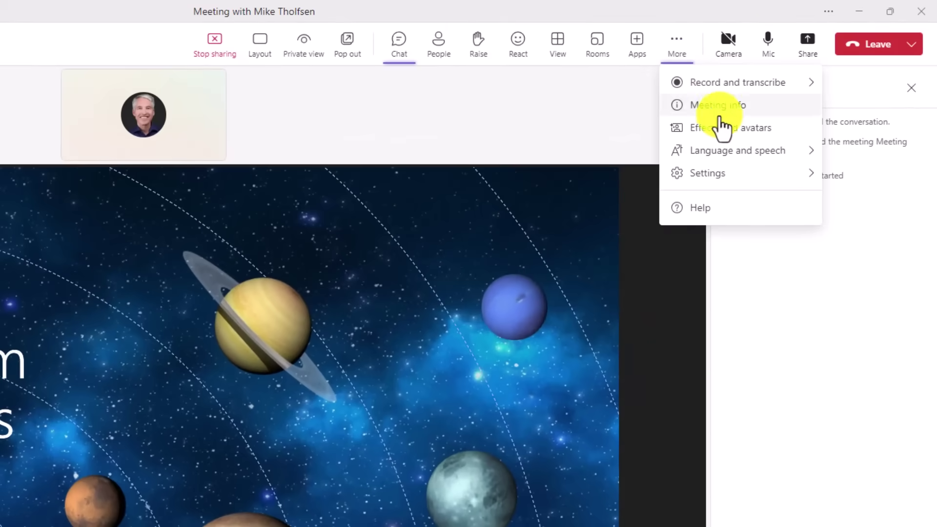
mouse_move(754, 148)
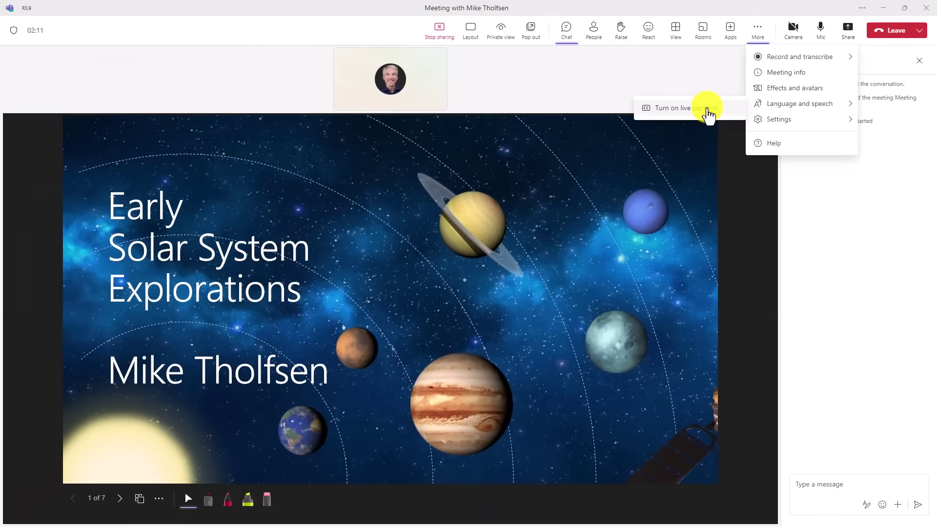
left_click(707, 114)
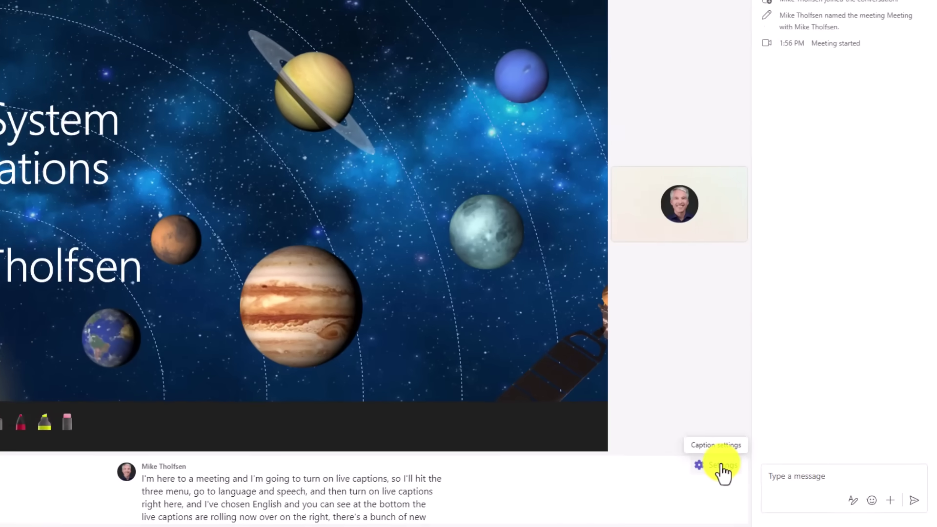
Open caption settings and keep English (US) as the spoken language
left_click(701, 464)
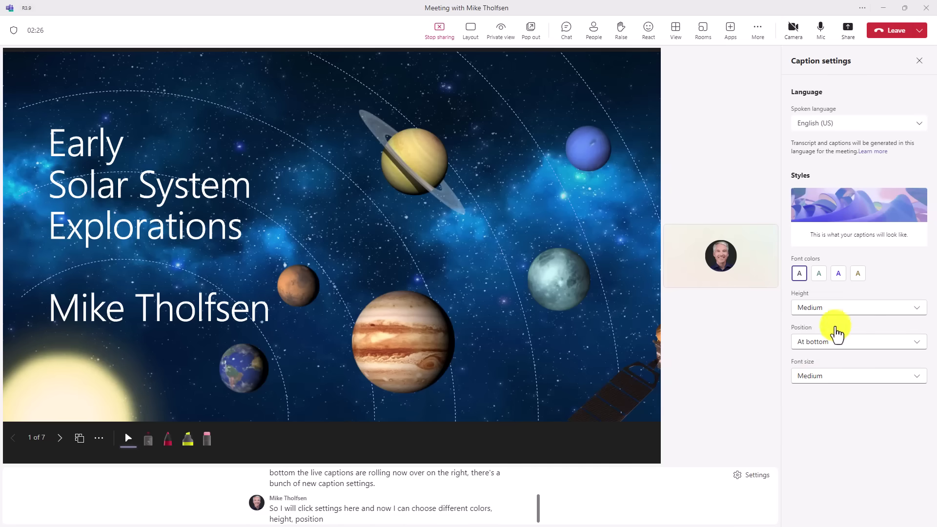
left_click(889, 125)
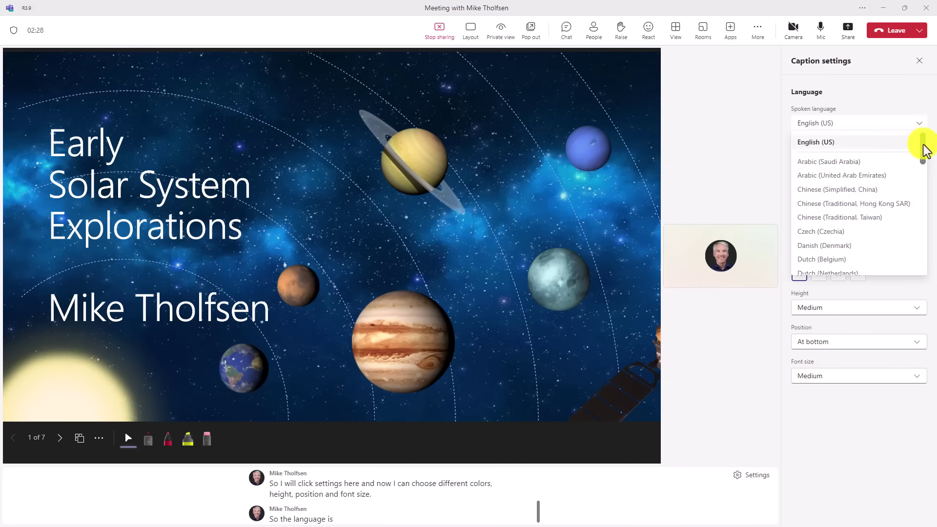
left_click(917, 129)
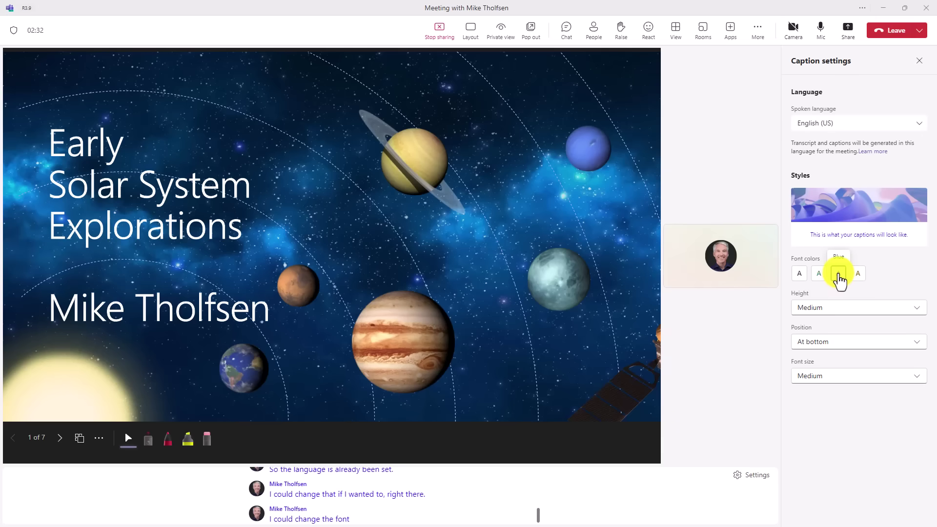
Try blue, yellow and green caption font colours, settling on blue
left_click(839, 274)
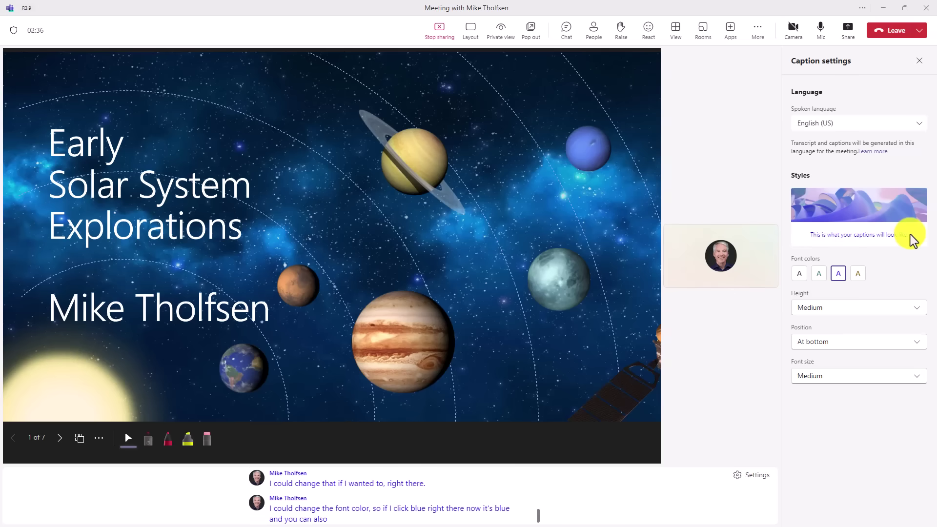
left_click_drag(913, 238, 807, 239)
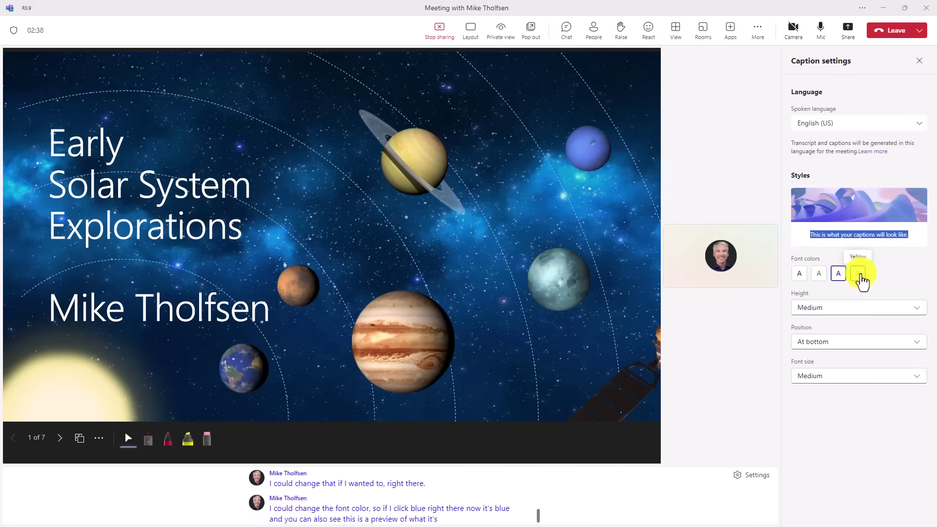
left_click(853, 276)
left_click(816, 275)
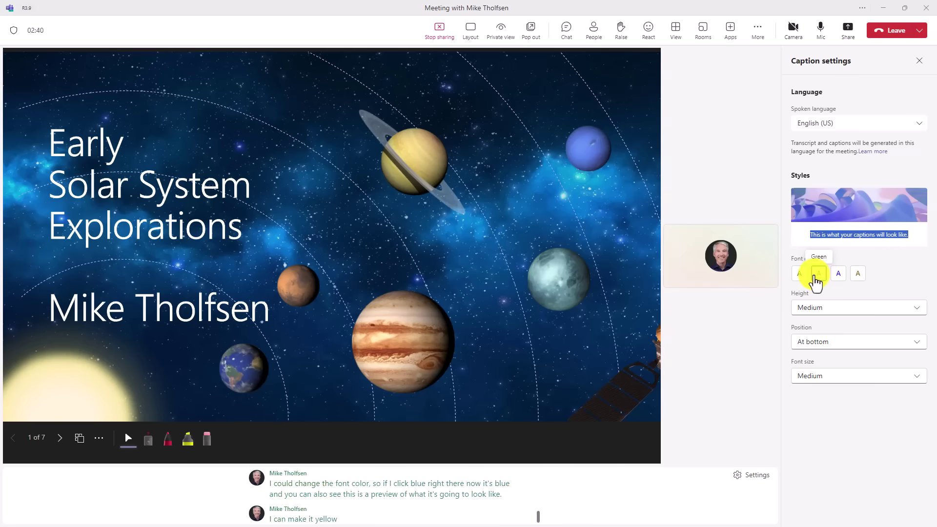
left_click(837, 276)
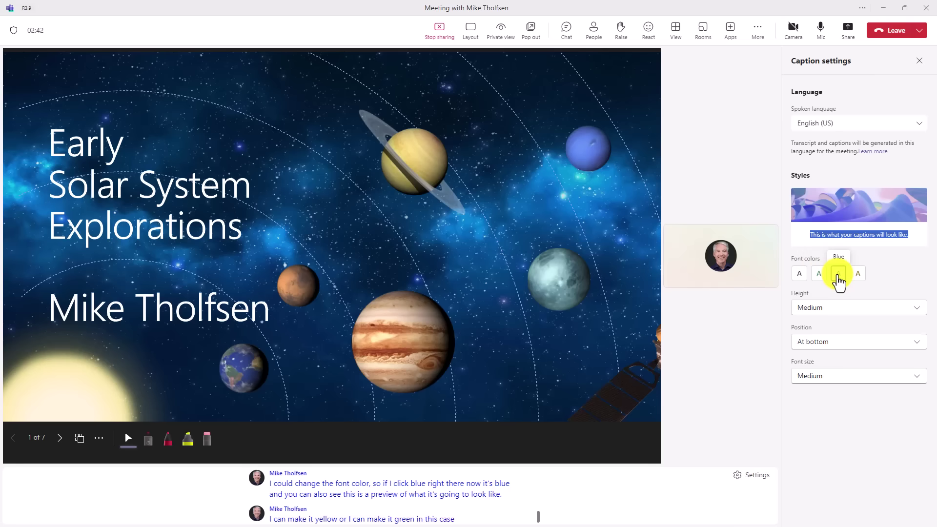
Set the caption height to Large
left_click(856, 309)
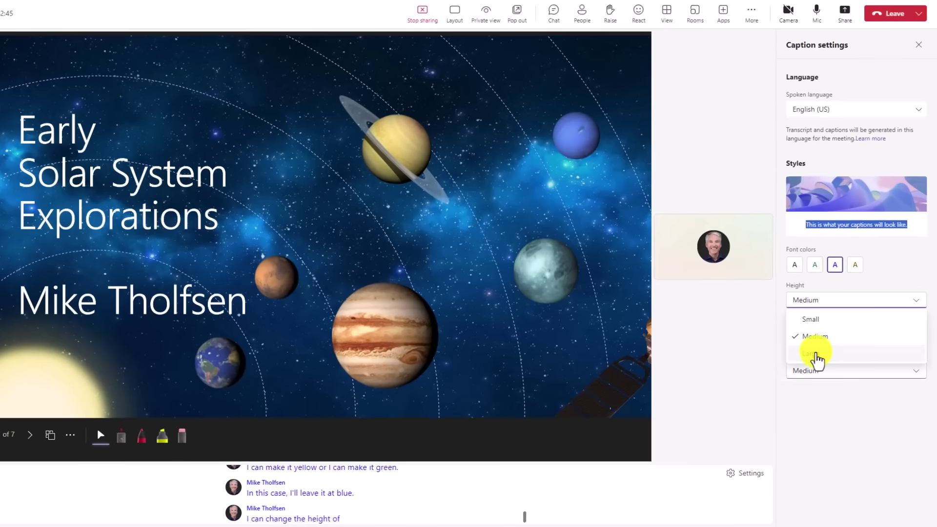
left_click(820, 360)
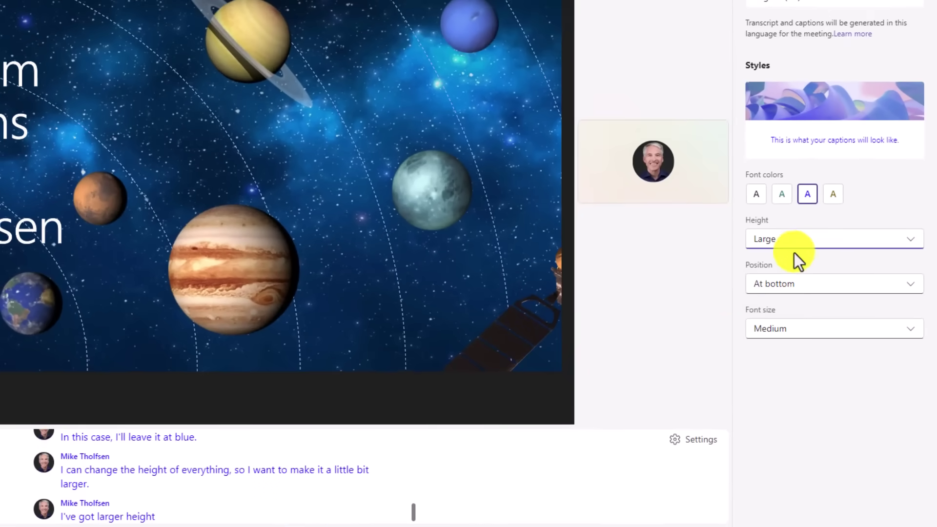
left_click(804, 244)
left_click(793, 366)
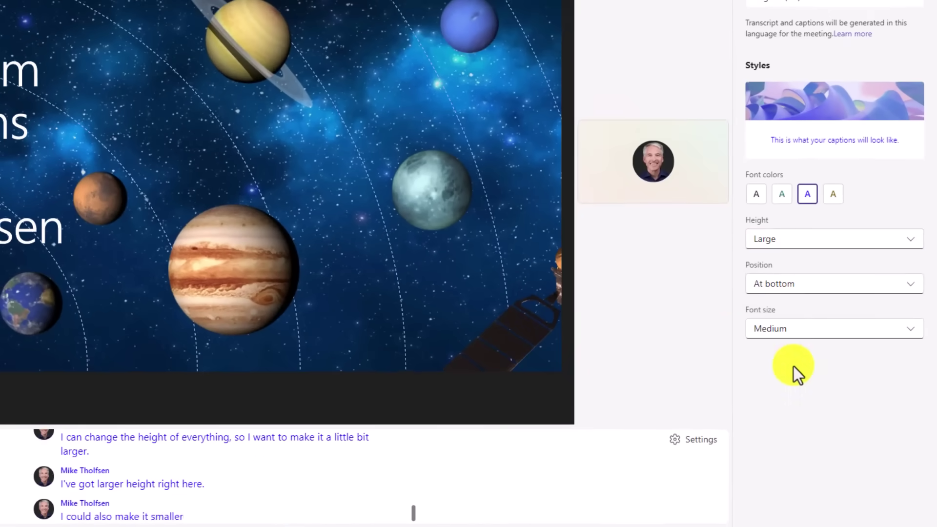
Move captions to the top and set the font size to Extra large
left_click(797, 288)
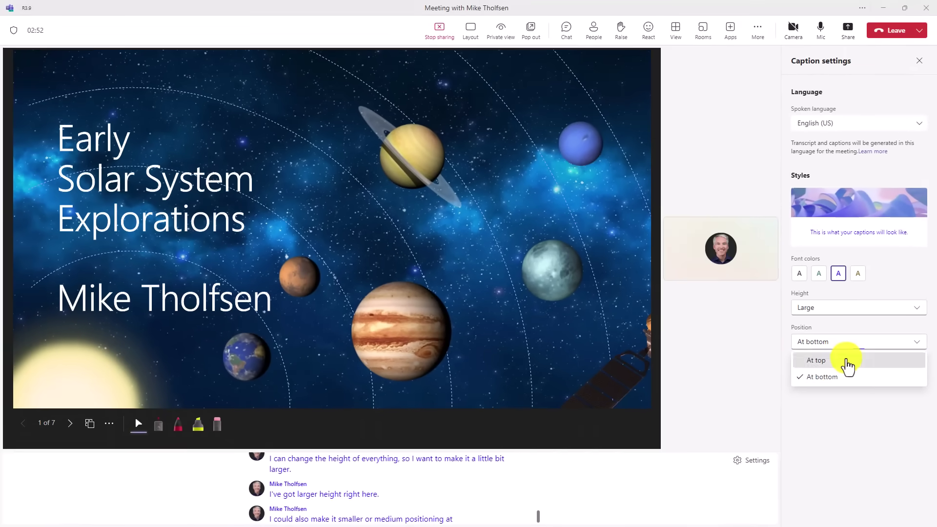
left_click(812, 312)
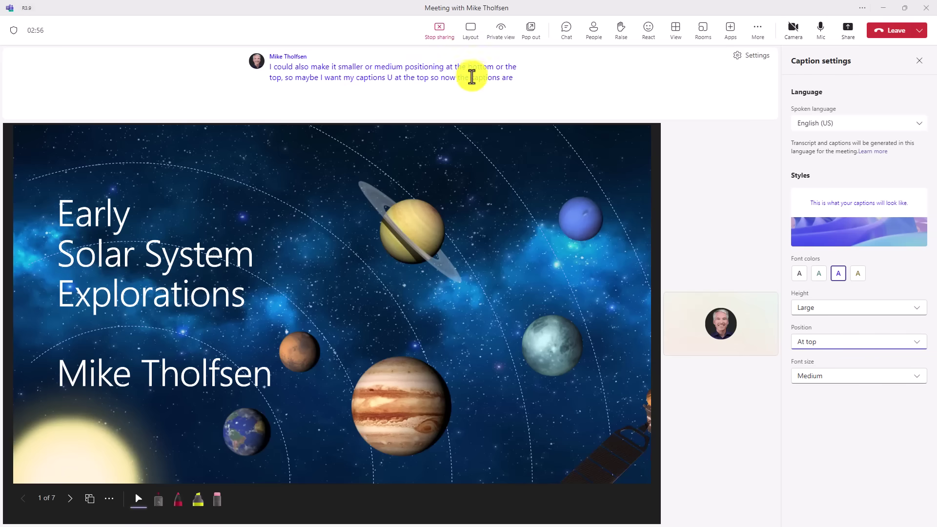
left_click(854, 383)
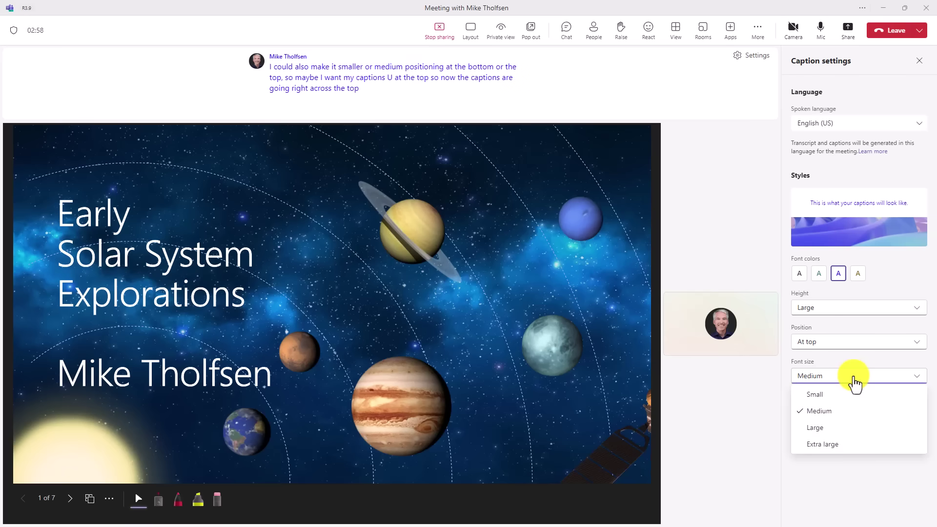
left_click(839, 444)
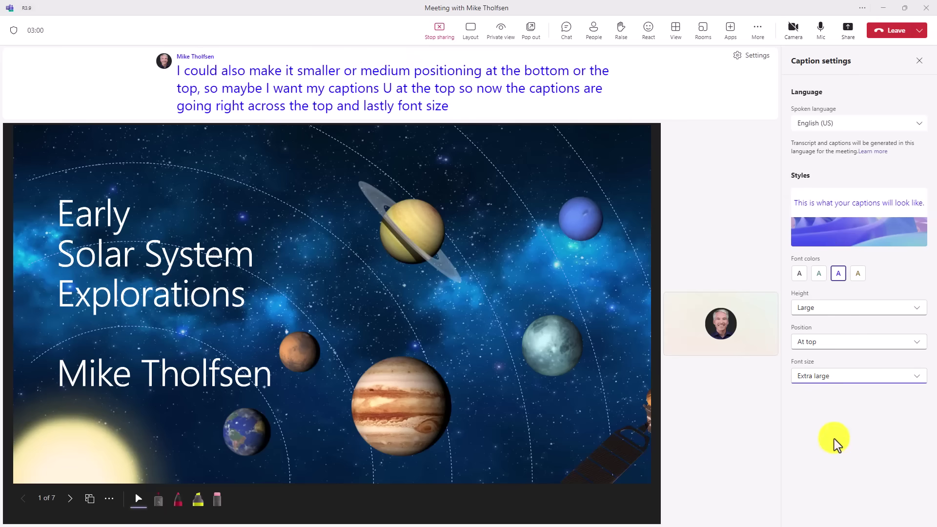